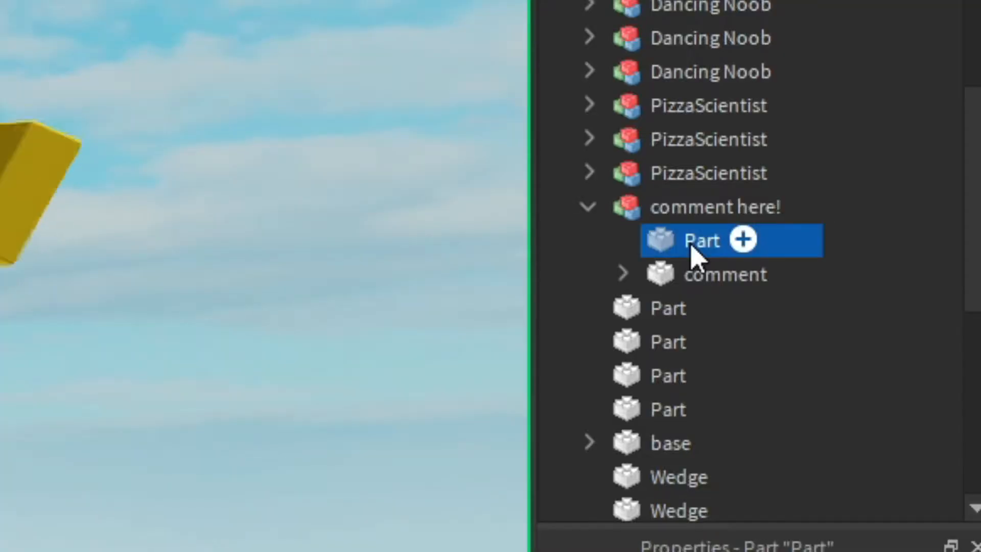
Shift-select the Part and the comment together in Explorer, then deselect both.
left_click(837, 92)
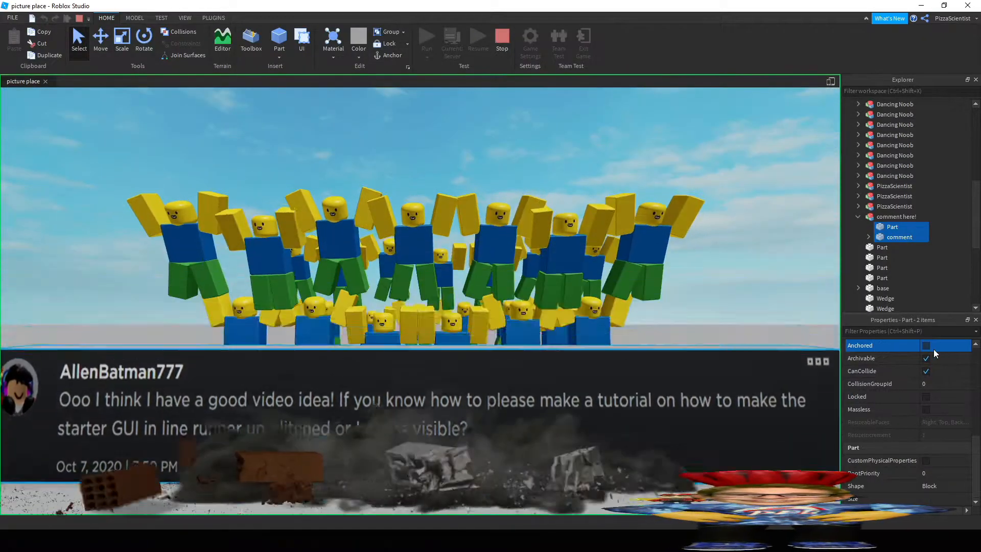
left_click(949, 255)
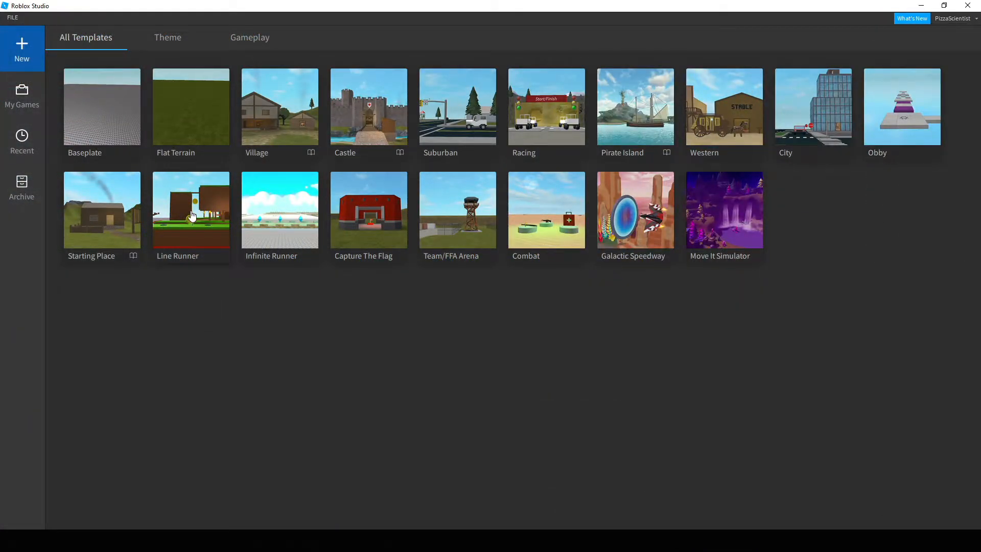
Start a new place from the Line Runner template and tilt the view over the level.
left_click(191, 210)
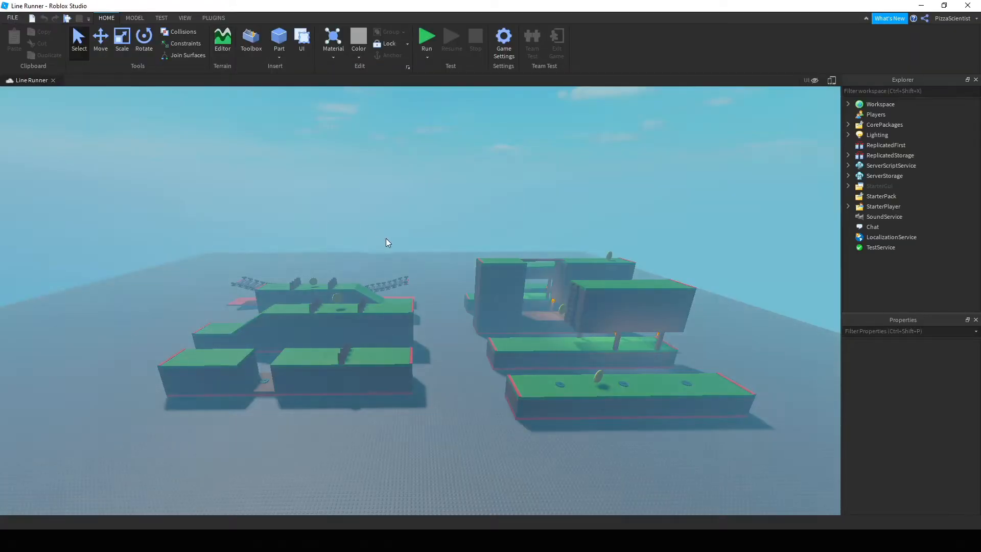
right_click_drag(412, 235, 412, 235)
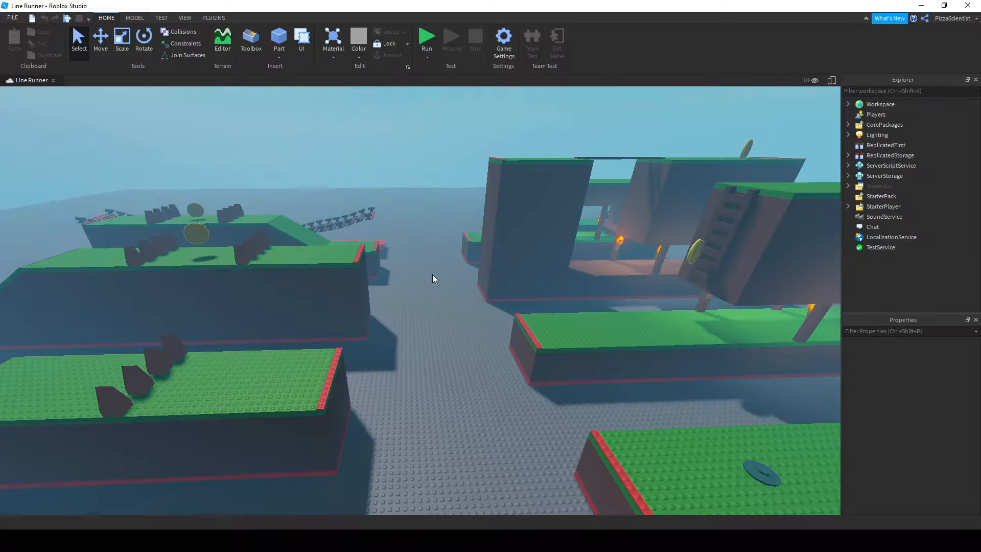
right_click_drag(442, 303, 443, 303)
Delete the Atmosphere, Sky and DepthOfField effects from Lighting.
left_click(849, 134)
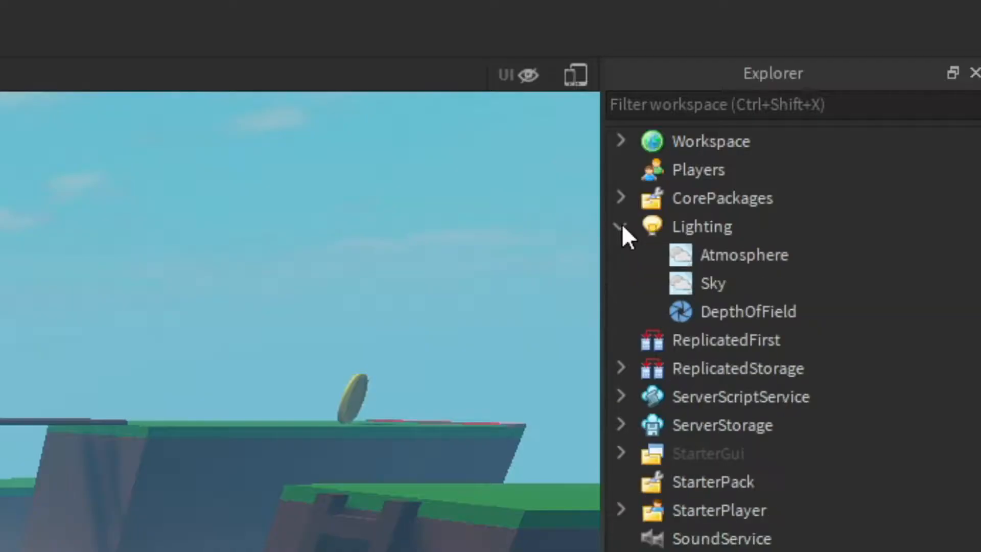
left_click(677, 261)
left_click(686, 318, "shift")
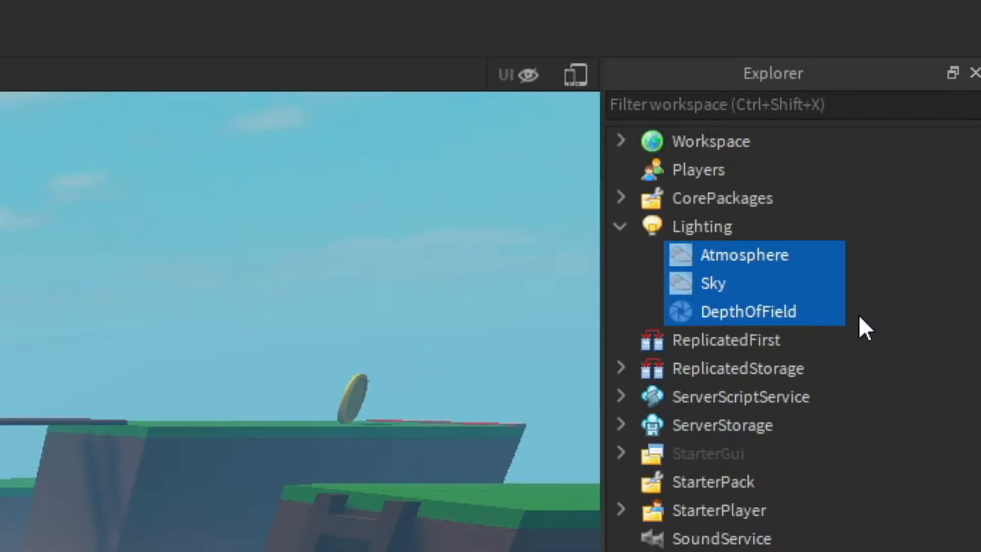
key("Delete")
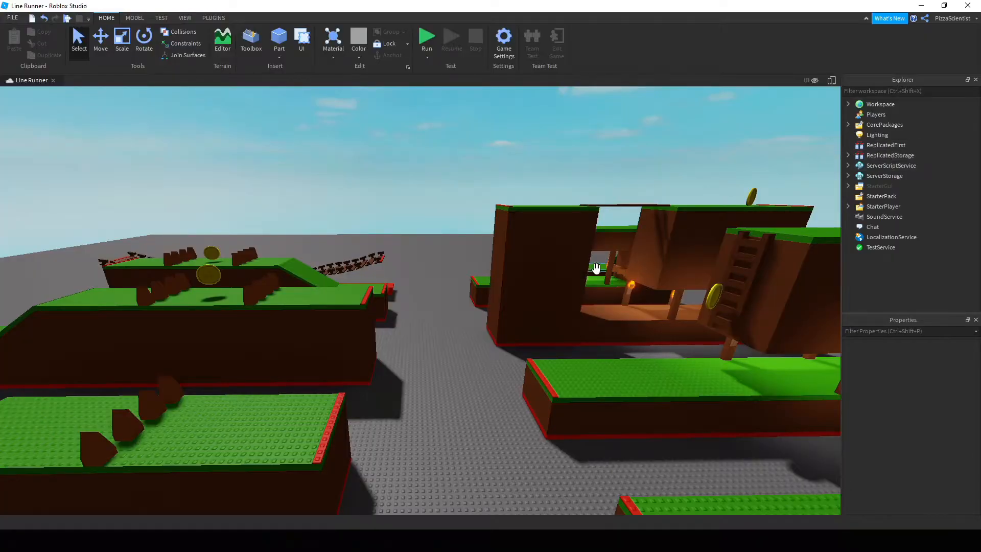
Fly the camera around the platforms to inspect the level without those effects.
right_click_drag(505, 314, 505, 315)
scroll(505, 314, "down", 12)
right_click_drag(475, 400, 476, 401)
key("w")
key("s")
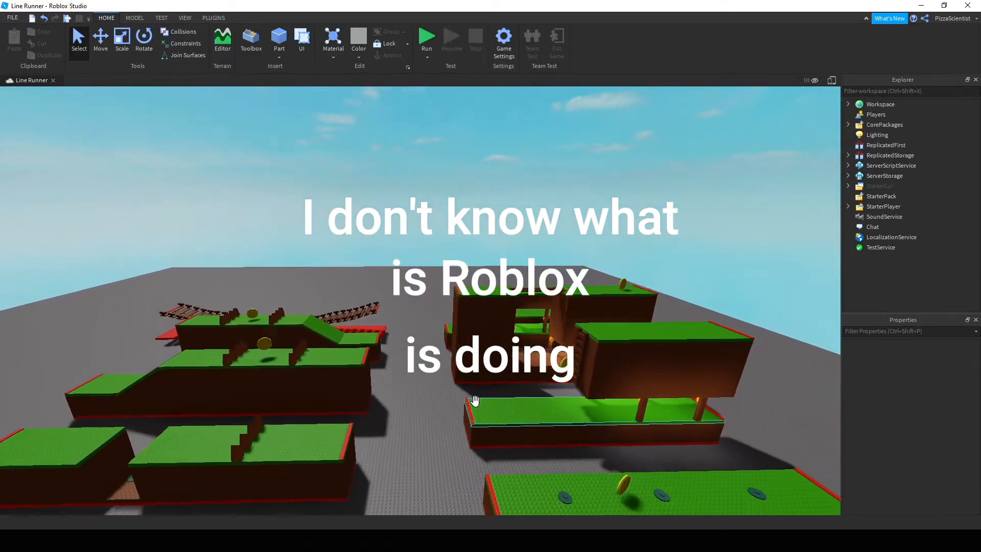
key("s")
right_click_drag(511, 215, 511, 215)
key("w")
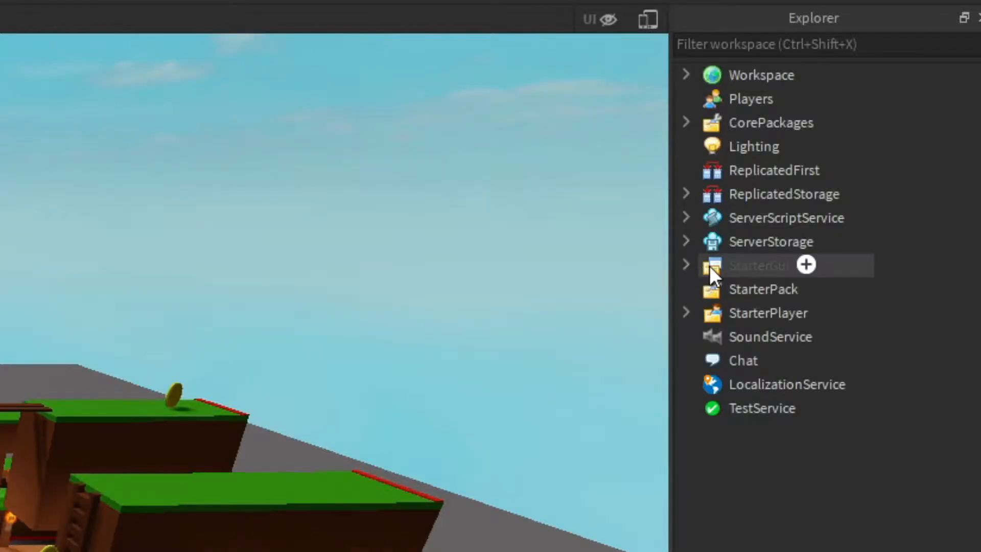
Expand StarterGui, StartScreen and StartInstructions in Explorer to reveal StartLabel.
left_click(858, 185)
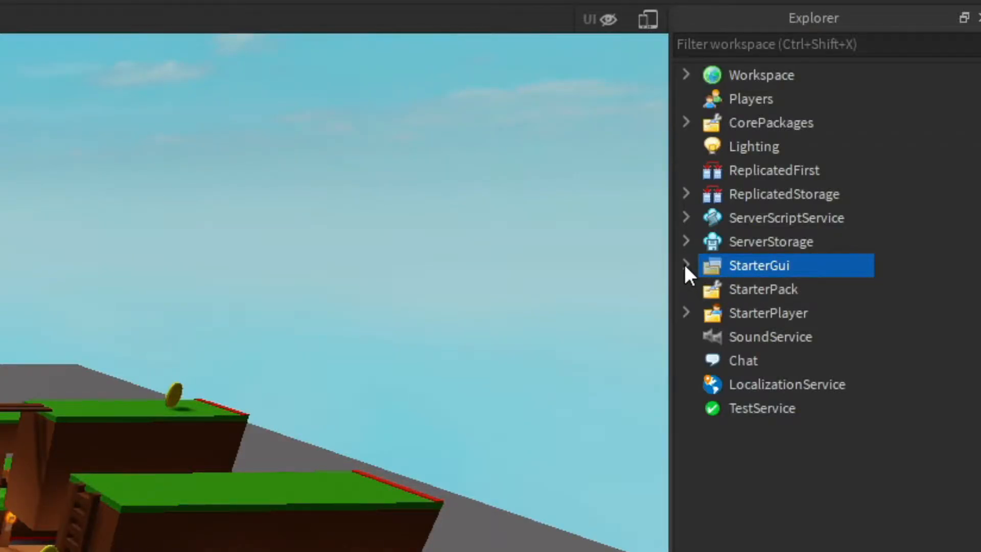
left_click(685, 264)
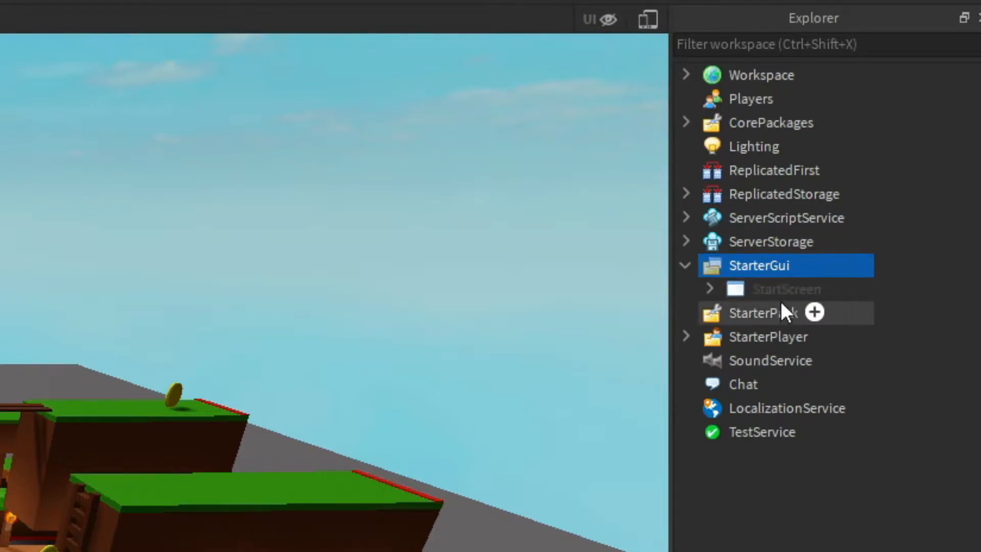
left_click(750, 287)
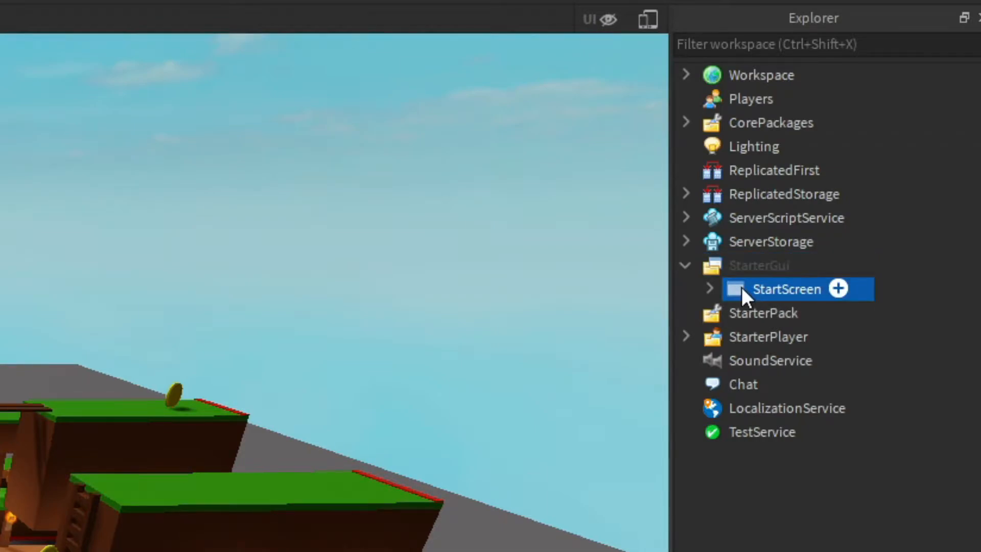
left_click(709, 288)
left_click(733, 311)
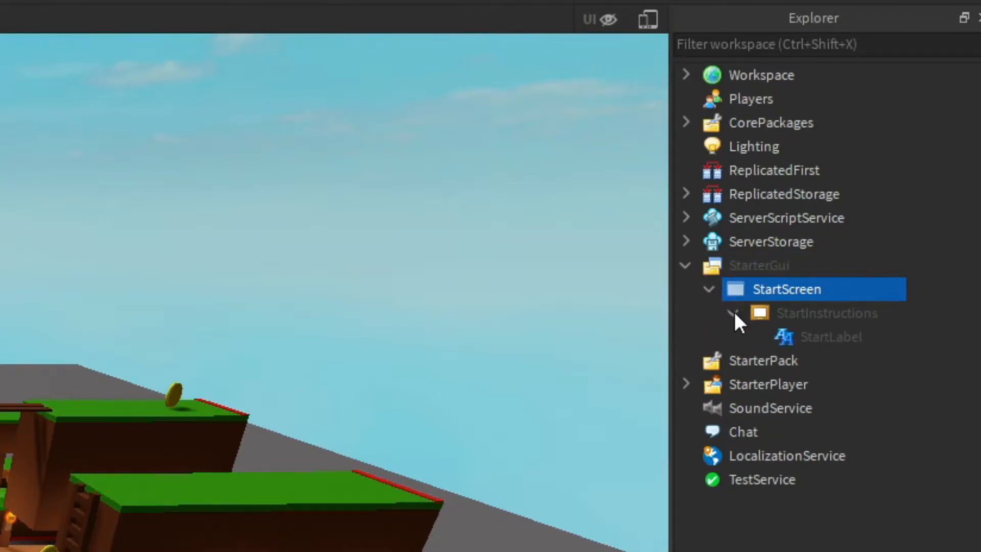
left_click(734, 310)
left_click(709, 288)
left_click(709, 289)
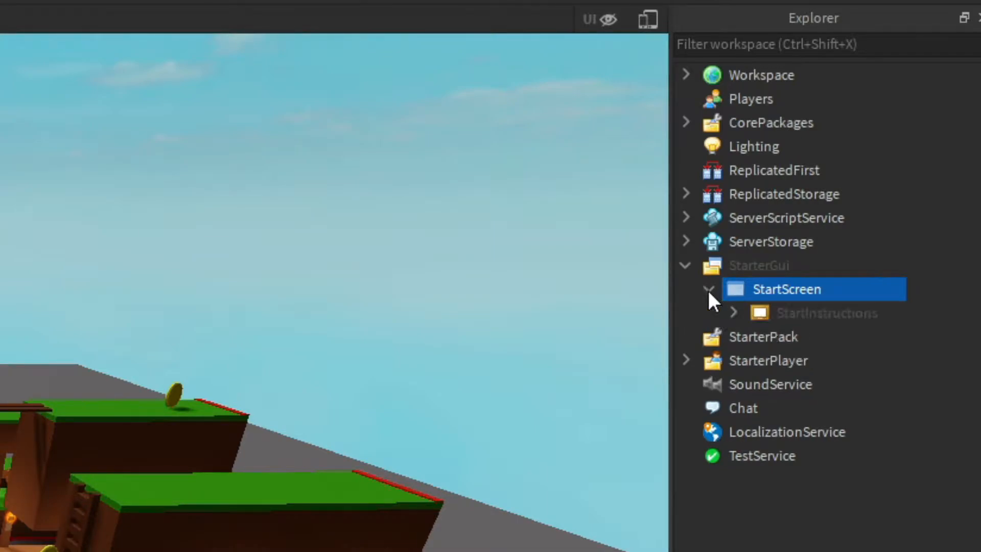
left_click(733, 312)
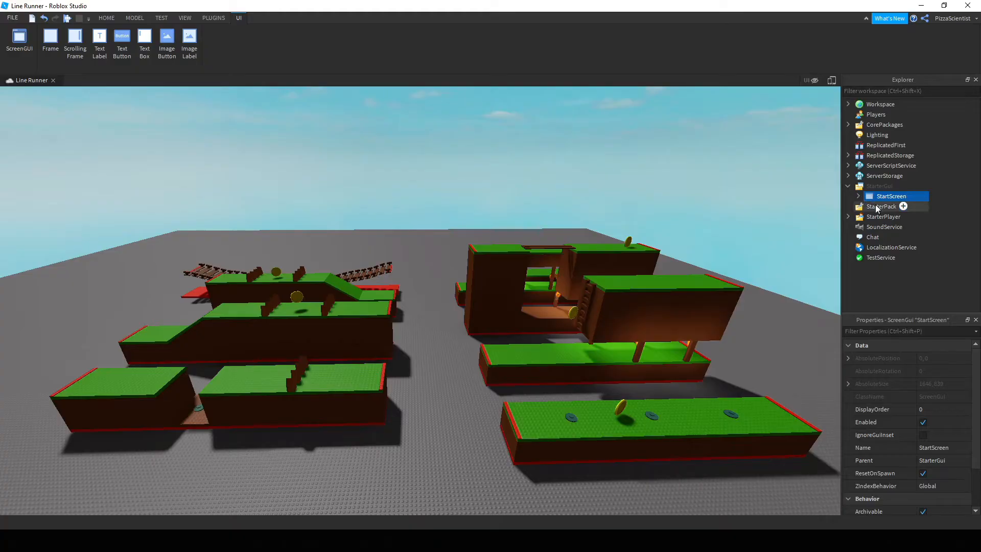
Enable ShowDevelopmentGui on StarterGui, then select the StartScreen GUI.
left_click(719, 272)
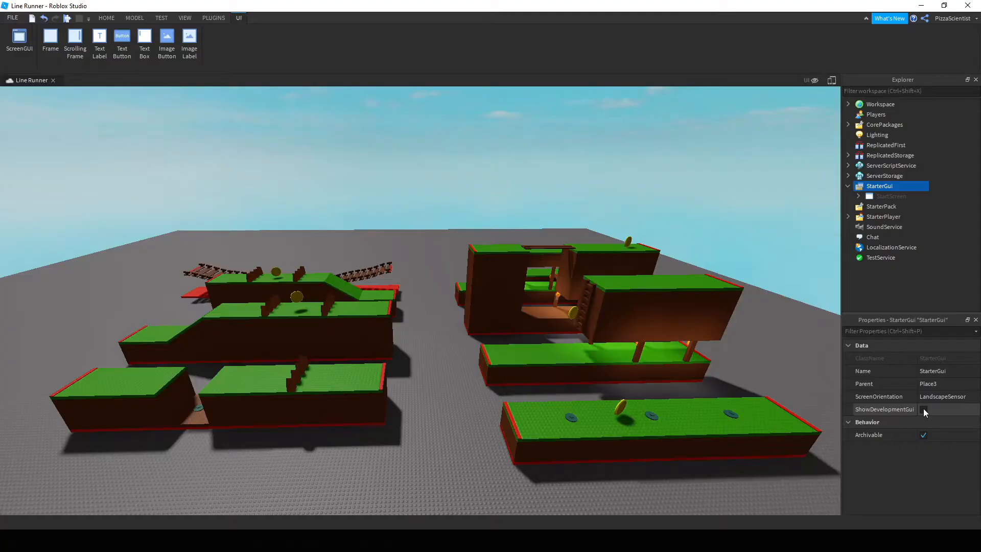
left_click(856, 231)
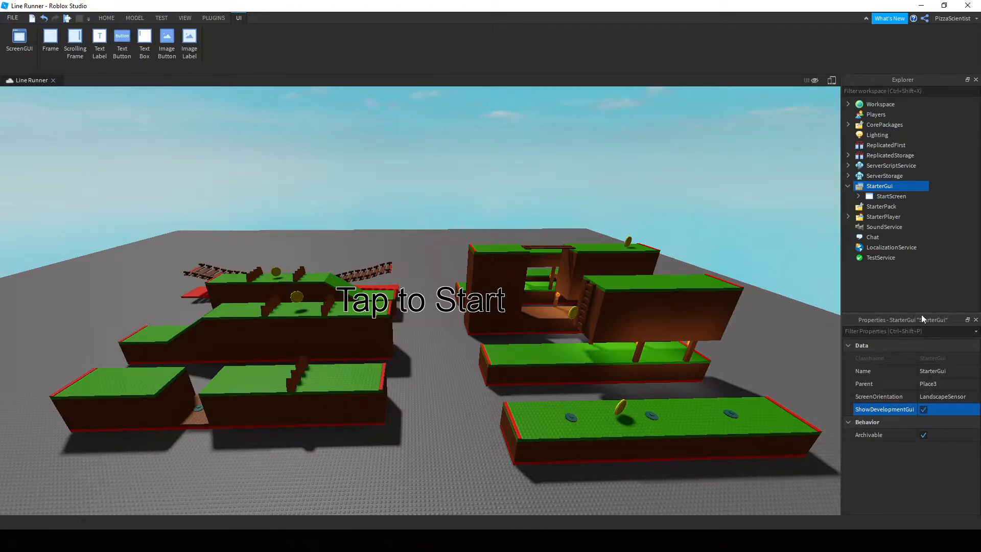
left_click(951, 250)
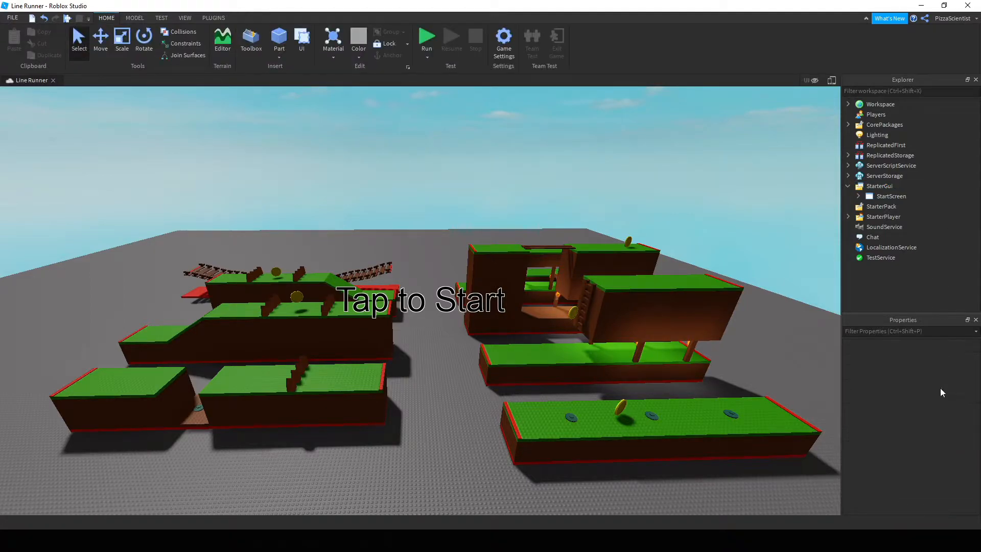
left_click(879, 196)
Select StartLabel under StartScreen > StartInstructions and choose SciFi as its Font.
left_click(859, 196)
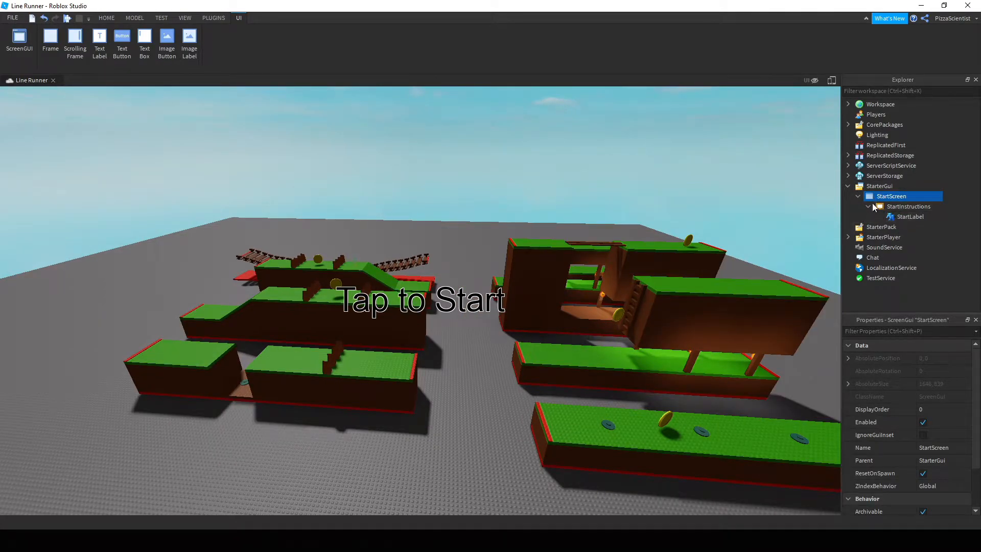
left_click(881, 206)
left_click(910, 217)
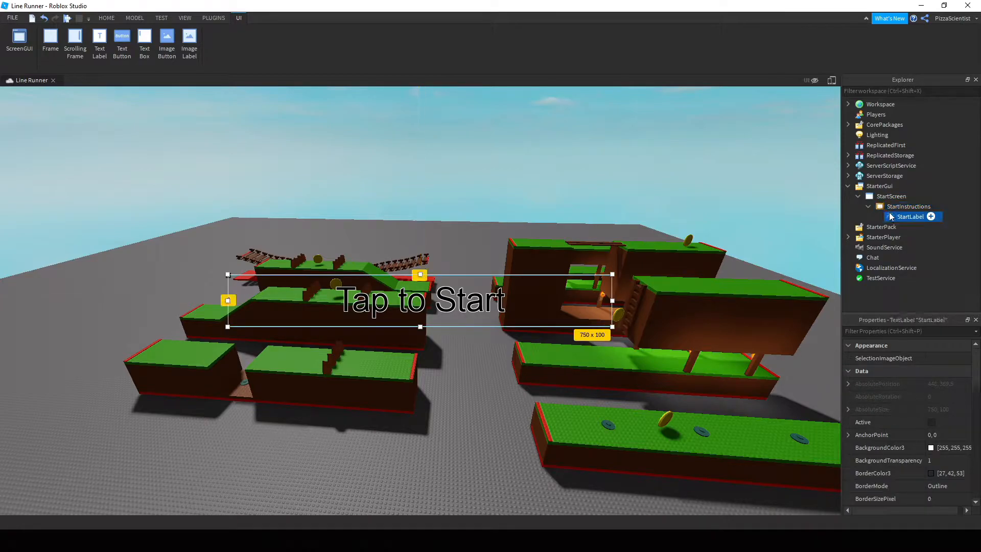
scroll(912, 367, "down", 10)
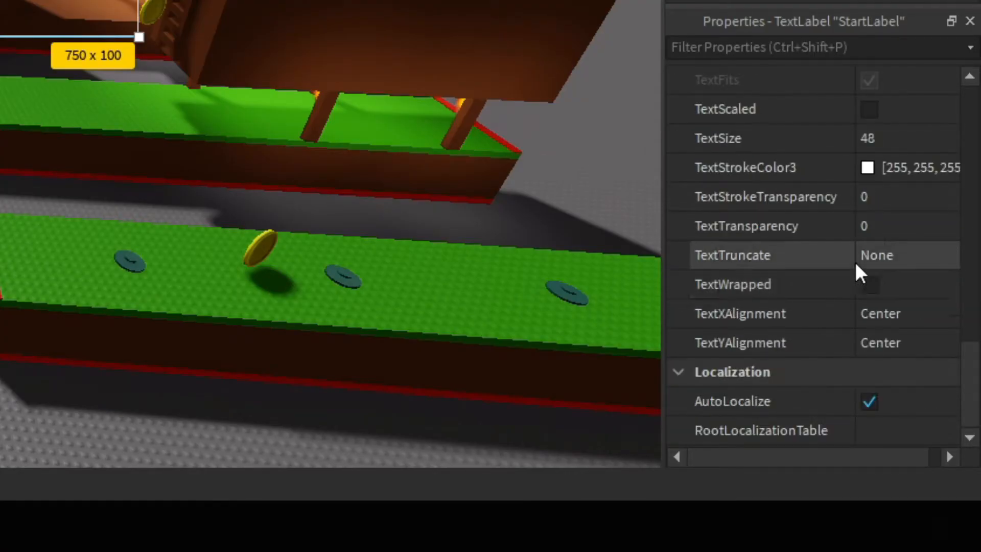
scroll(856, 261, "up", 5)
left_click(908, 170)
scroll(904, 244, "down", 7)
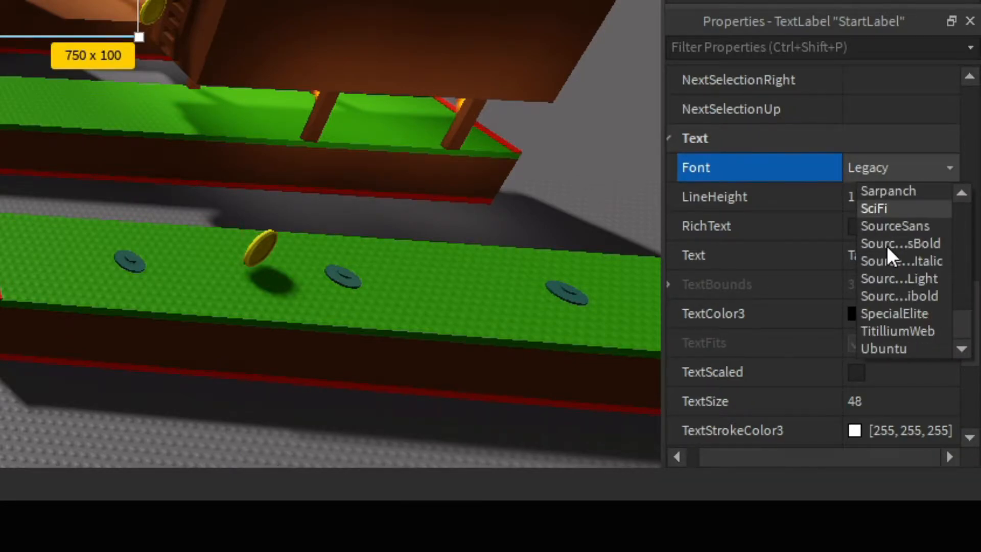
left_click(884, 209)
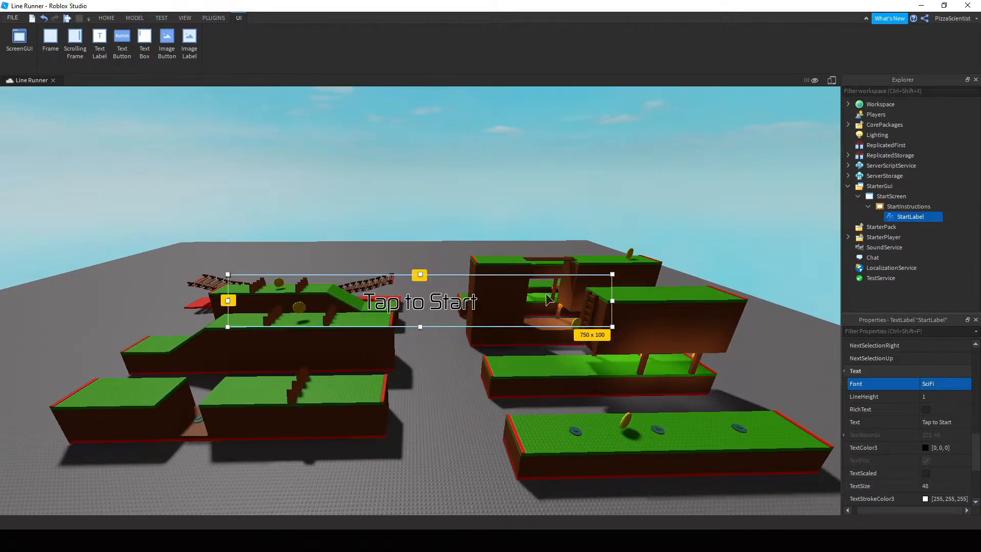
Set the StartInstructions frame's BackgroundTransparency to 0 for an opaque white background.
left_click_drag(479, 296, 479, 297)
left_click(904, 206)
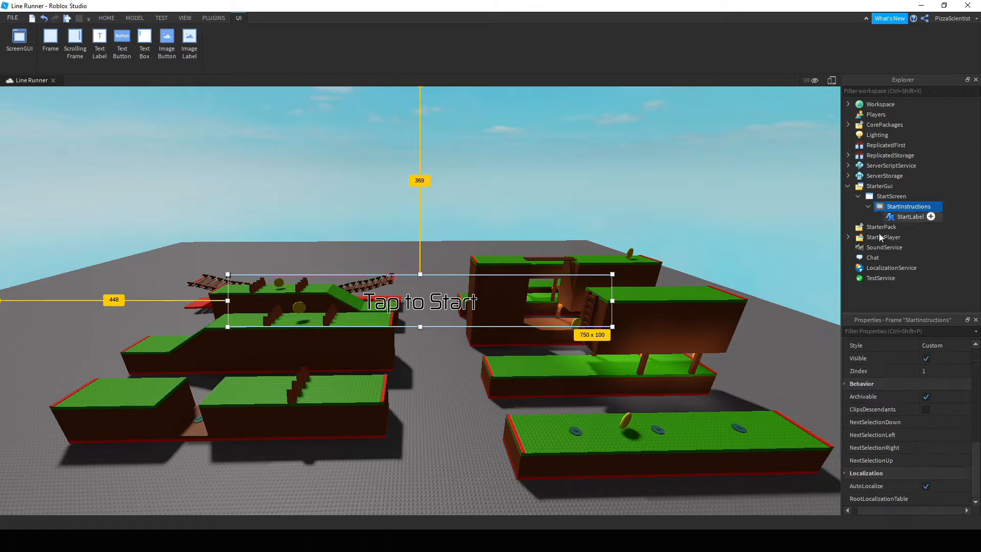
scroll(922, 385, "up", 10)
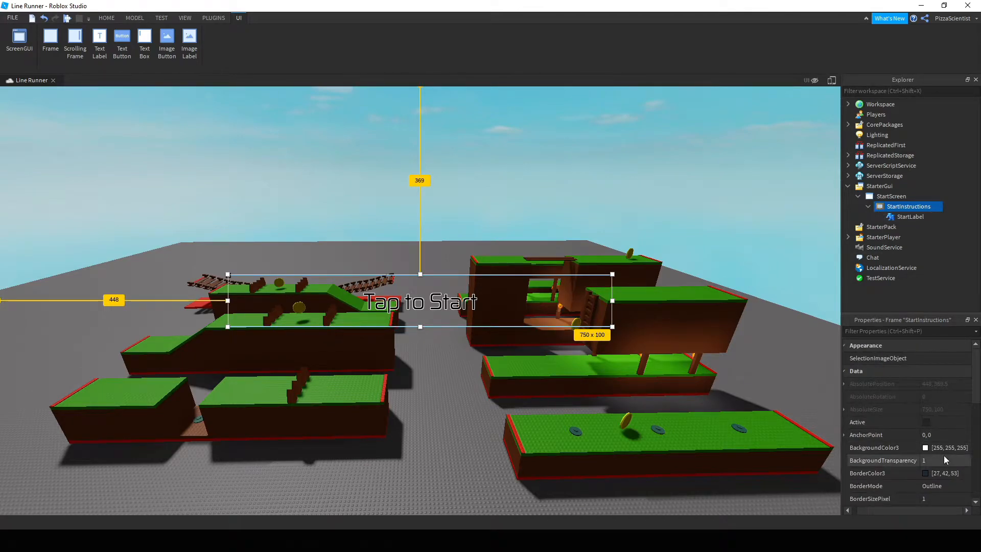
key("BackSpace")
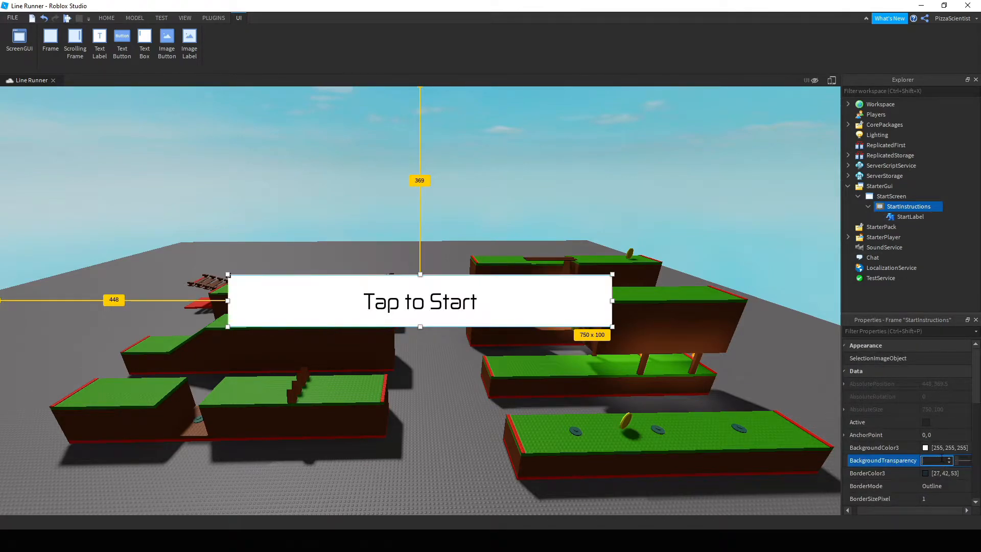
Resize the StartInstructions frame to 1037 x 382.
right_click_drag(740, 377, 739, 376)
key("a")
key("d")
left_click_drag(611, 326, 757, 471)
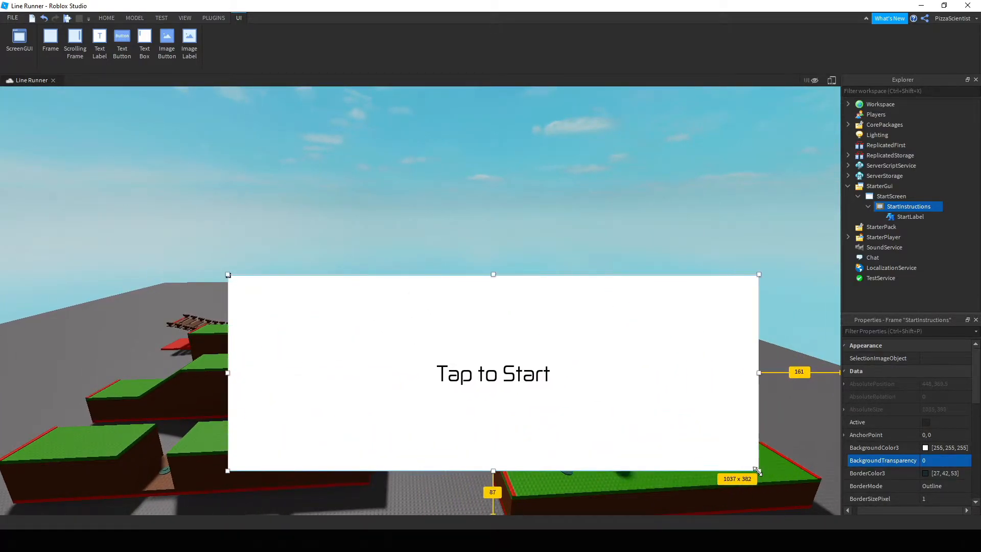
Move Tap to Start near the frame's top, then shift the frame up and left.
left_click(890, 217)
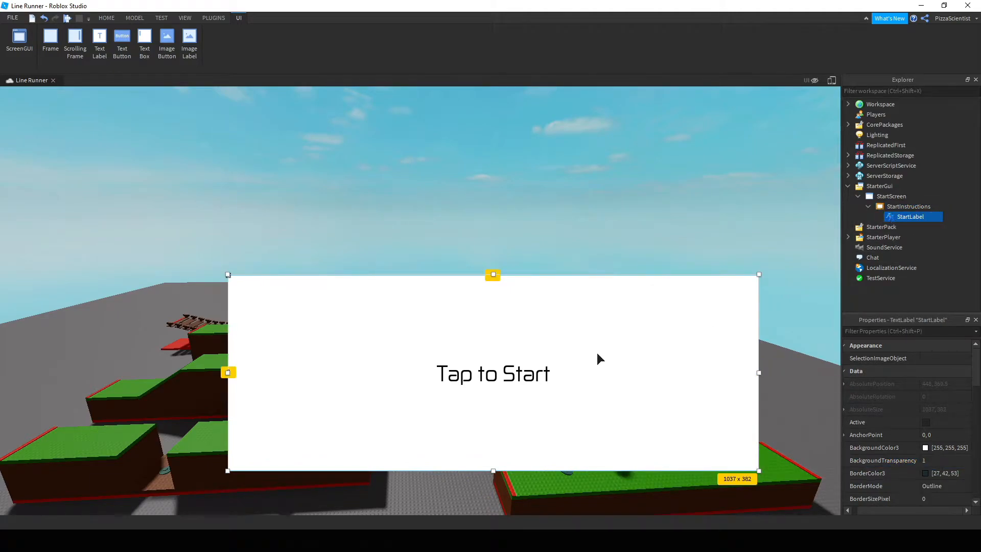
left_click_drag(511, 377, 492, 315)
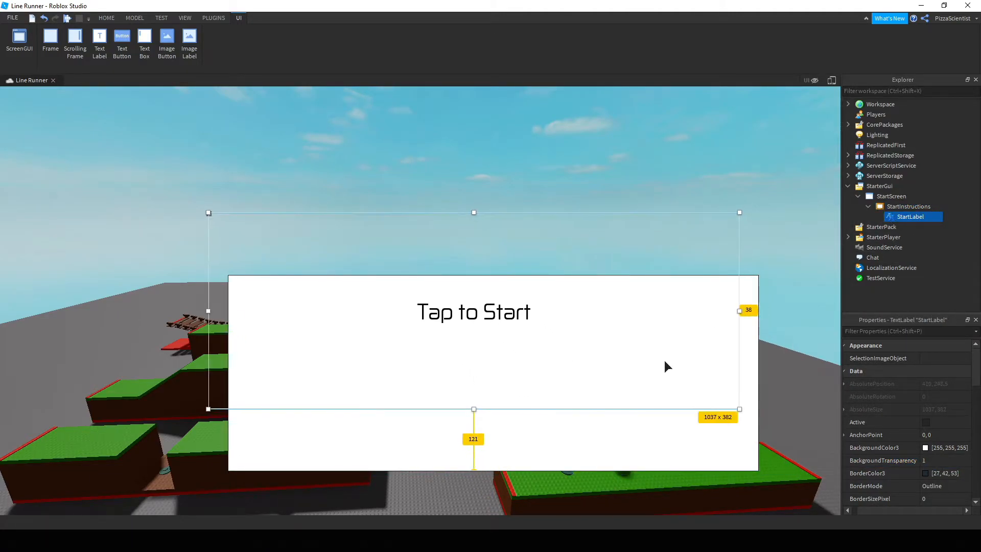
left_click(646, 435)
left_click_drag(676, 364, 633, 309)
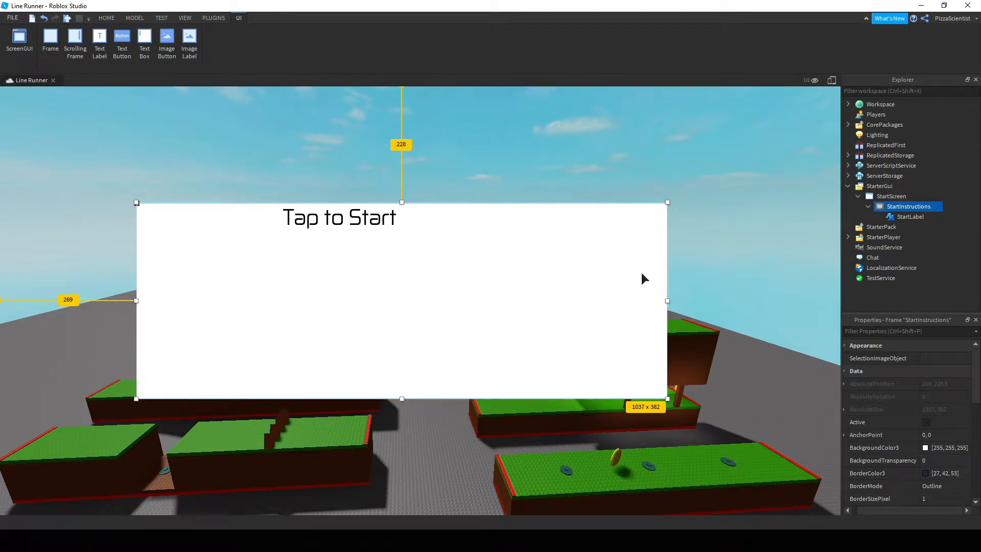
left_click(666, 177)
left_click(428, 58)
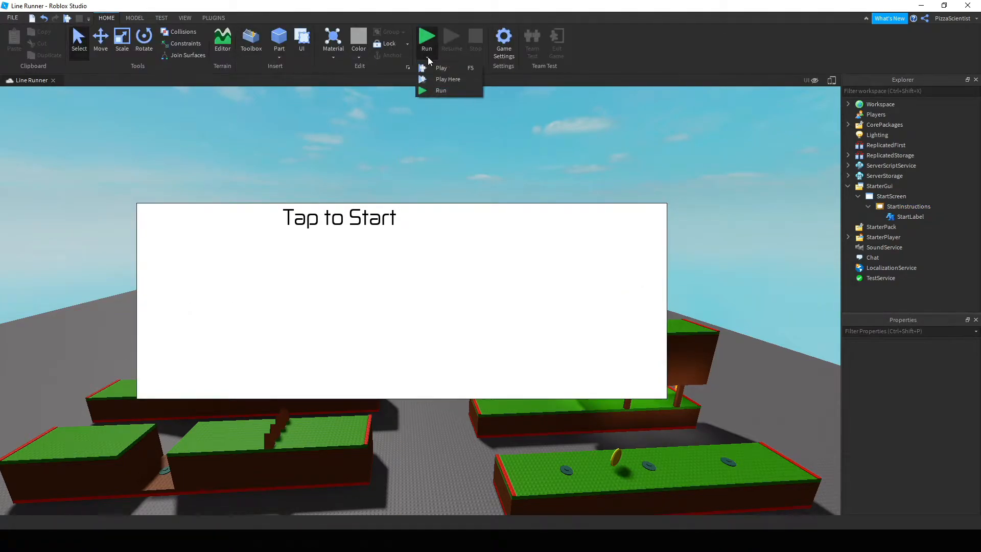
left_click(440, 68)
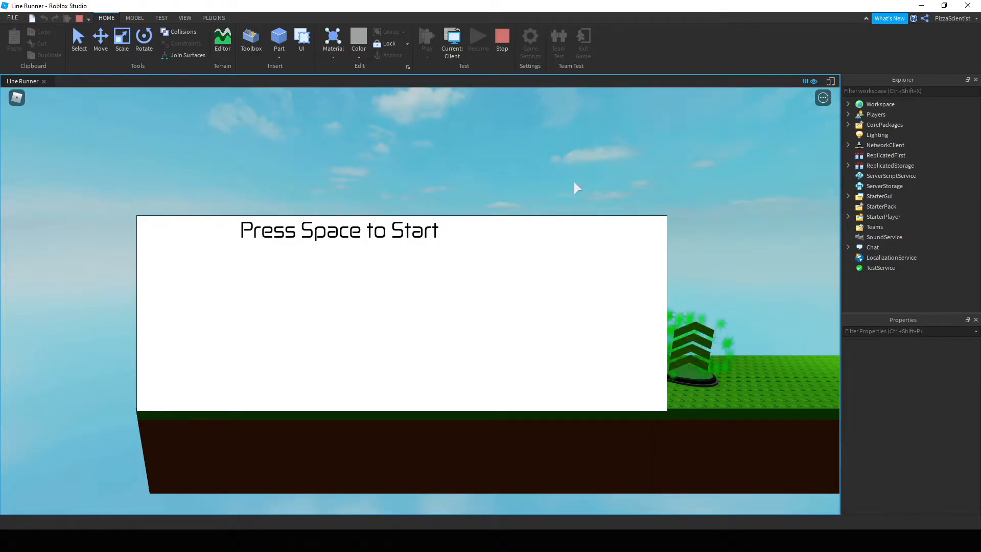
key("space")
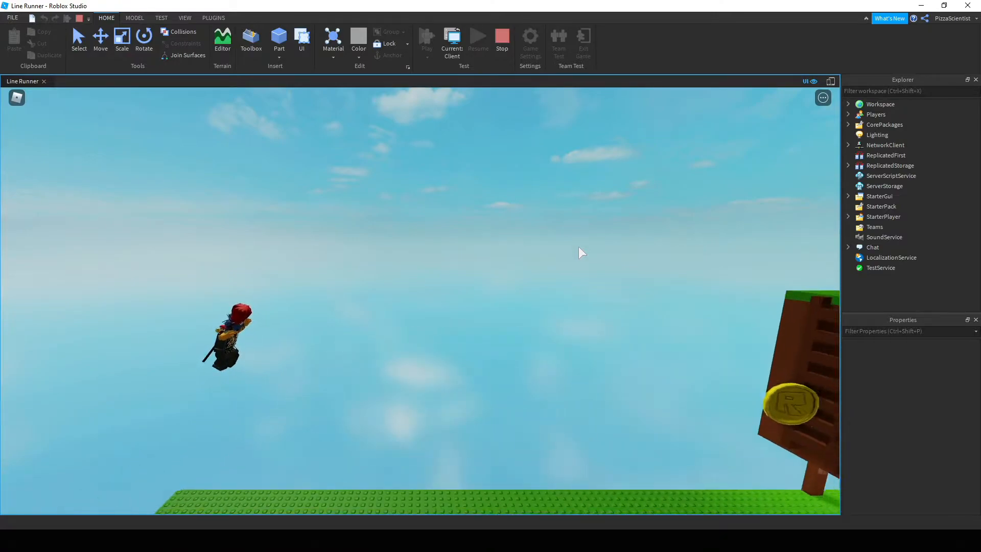
key("space")
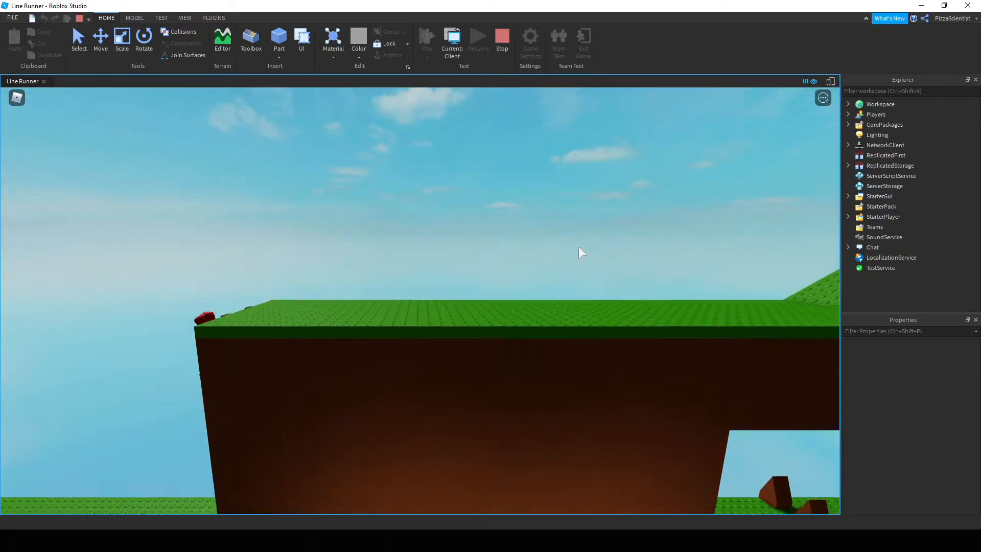
key("shift+F5")
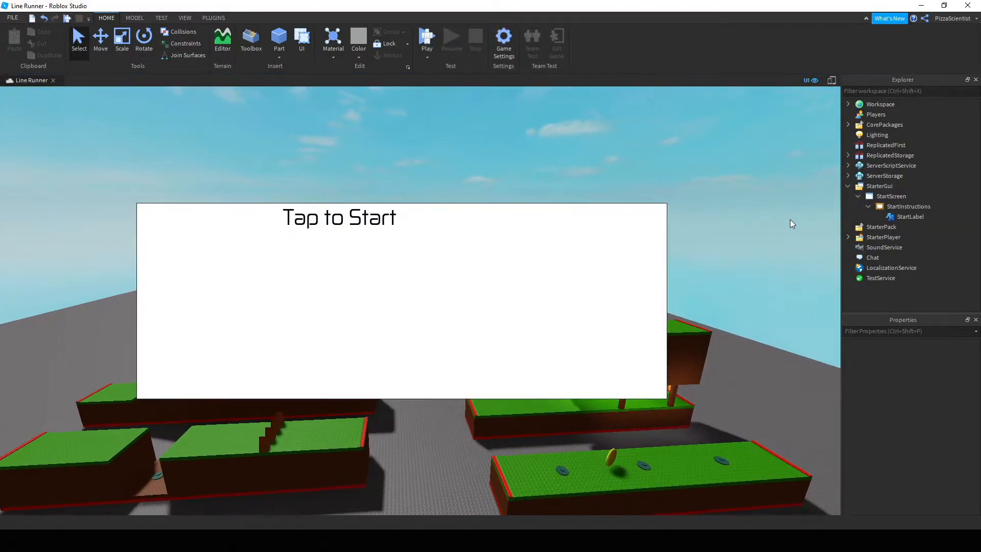
Turn off ShowDevelopmentGui on StarterGui and insert an ImageLabel into StartInstructions.
left_click(875, 186)
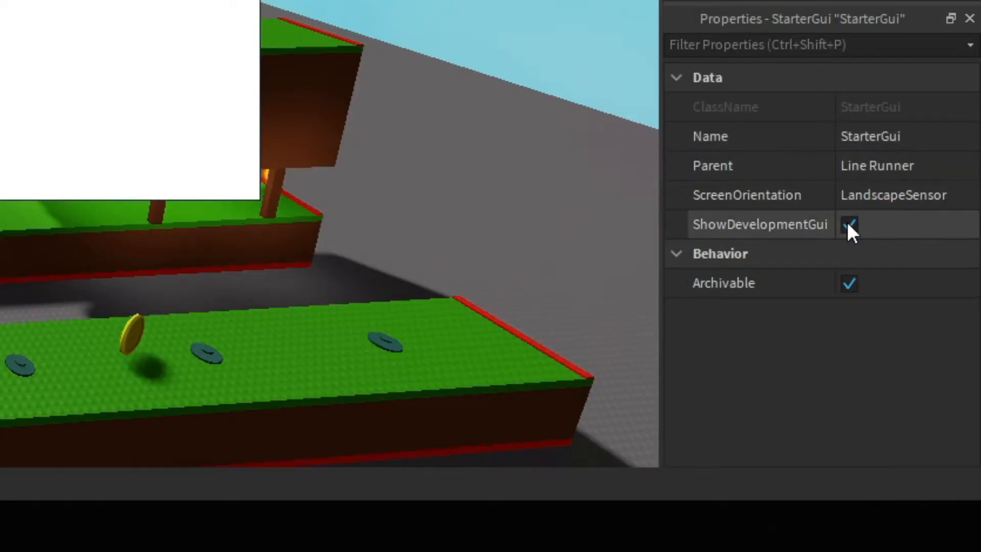
left_click(849, 224)
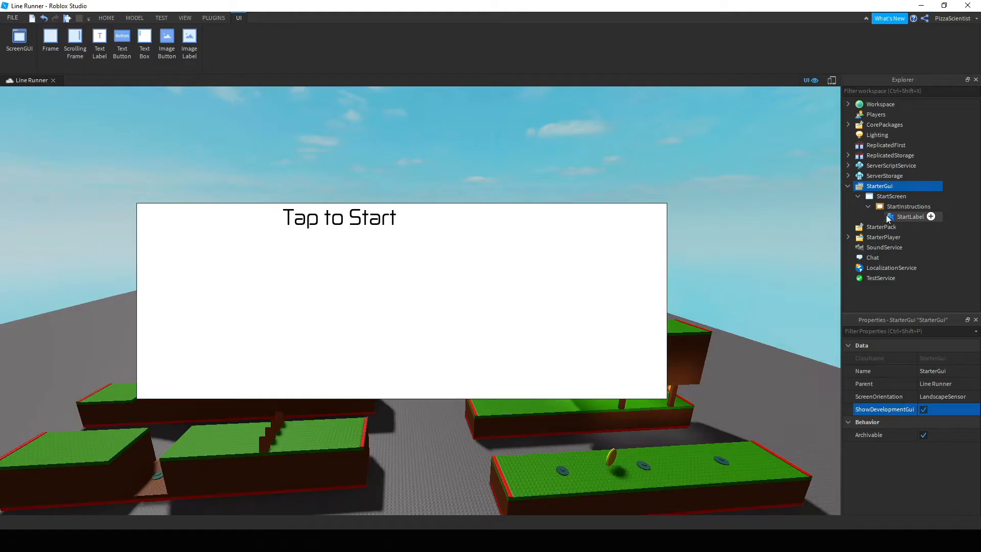
left_click(889, 207)
left_click(938, 206)
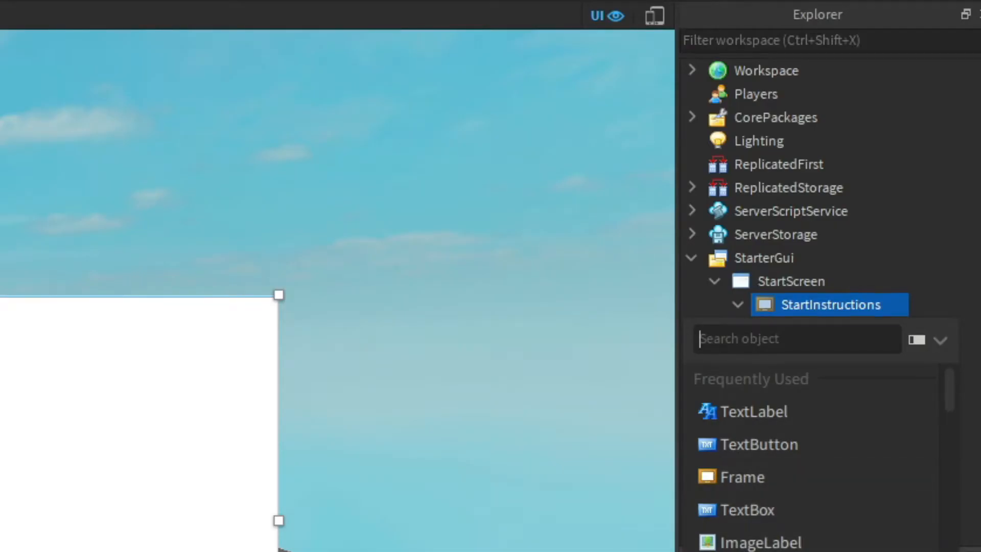
left_click(736, 543)
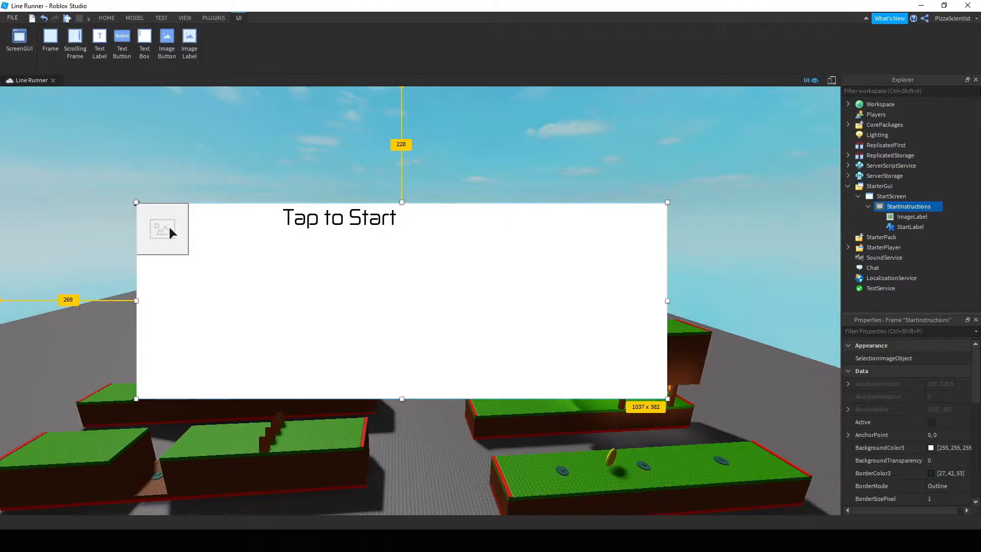
Stretch the new ImageLabel into a tall strip along the frame's left edge.
left_click(173, 232)
left_click_drag(189, 254, 256, 522)
left_click(900, 207)
left_click(902, 217)
left_click(899, 207)
Click through StartScreen, StartInstructions, ImageLabel and StartLabel, then review StartInstructions' properties.
left_click(884, 196)
left_click(900, 207)
left_click(903, 216)
left_click(896, 227)
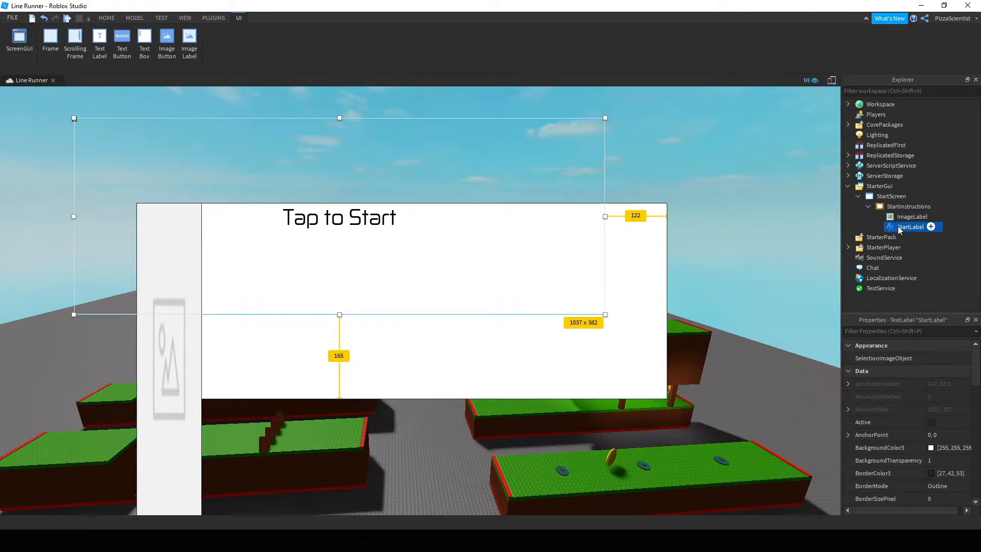
left_click(890, 207)
left_click(884, 197)
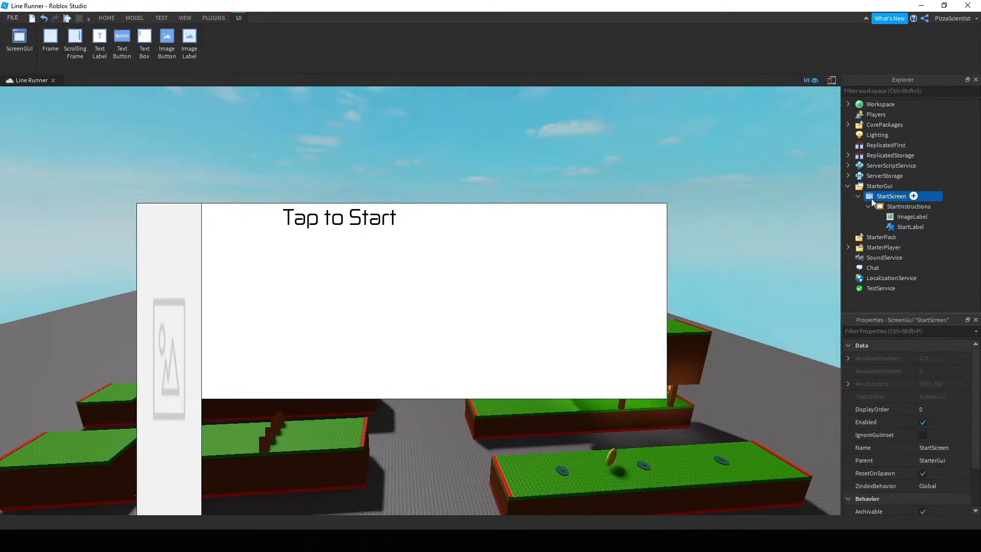
left_click(899, 207)
scroll(911, 388, "down", 5)
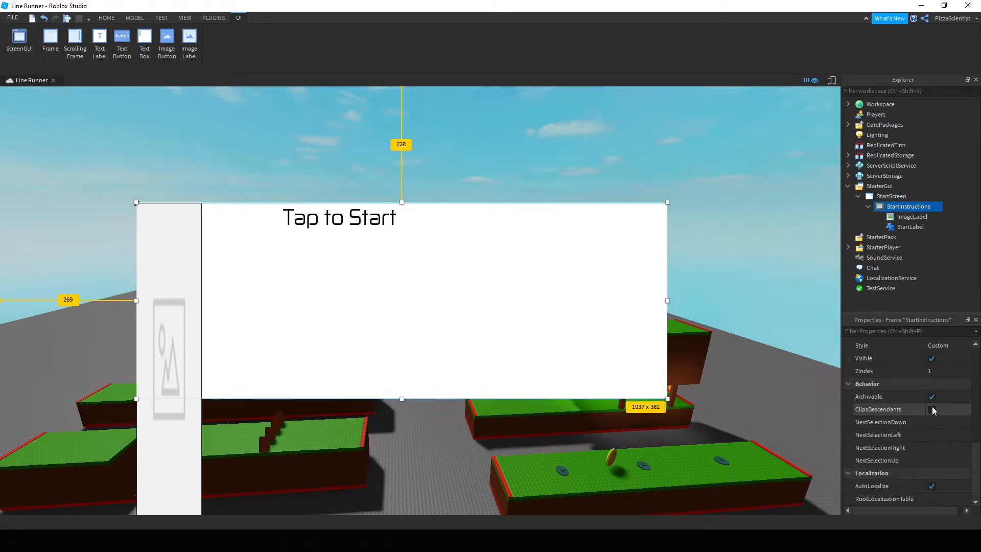
scroll(933, 404, "up", 6)
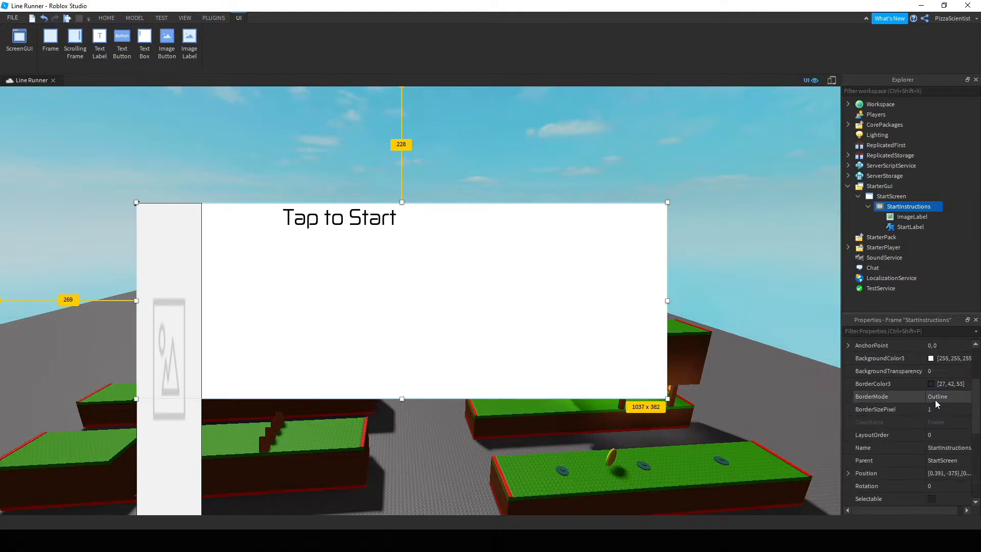
scroll(940, 406, "up", 3)
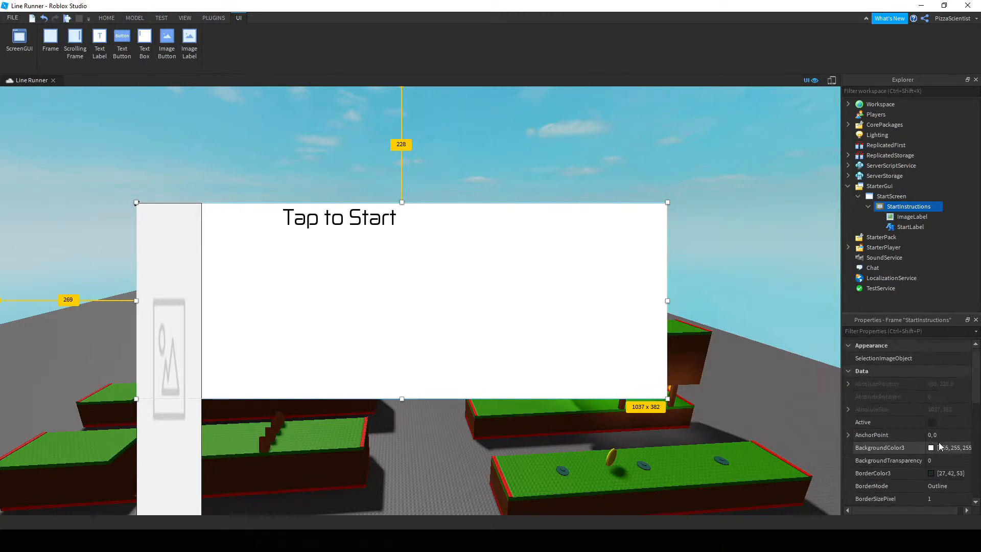
scroll(946, 378, "down", 5)
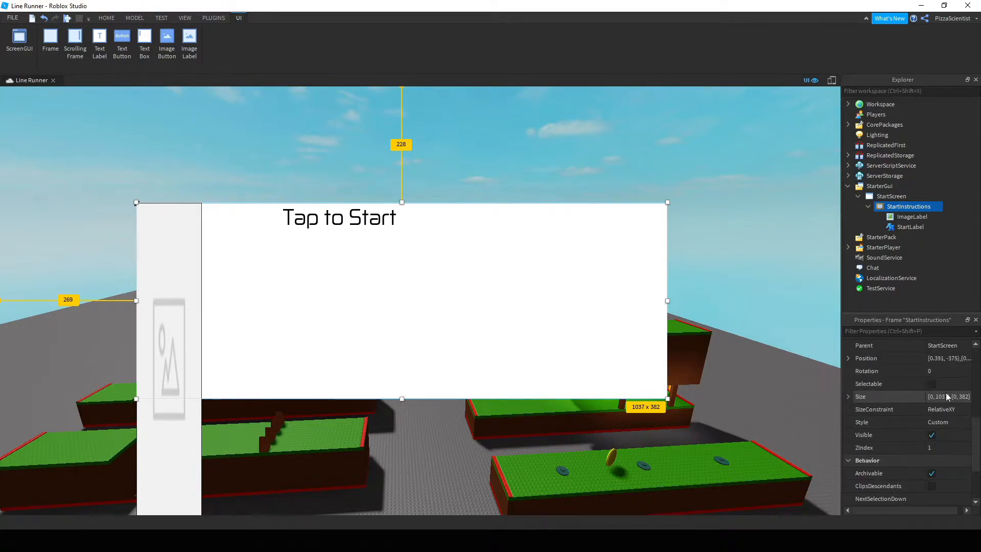
Replace the StartInstructions Size value with 1,0,1,0 so it fills the screen.
left_click(948, 396)
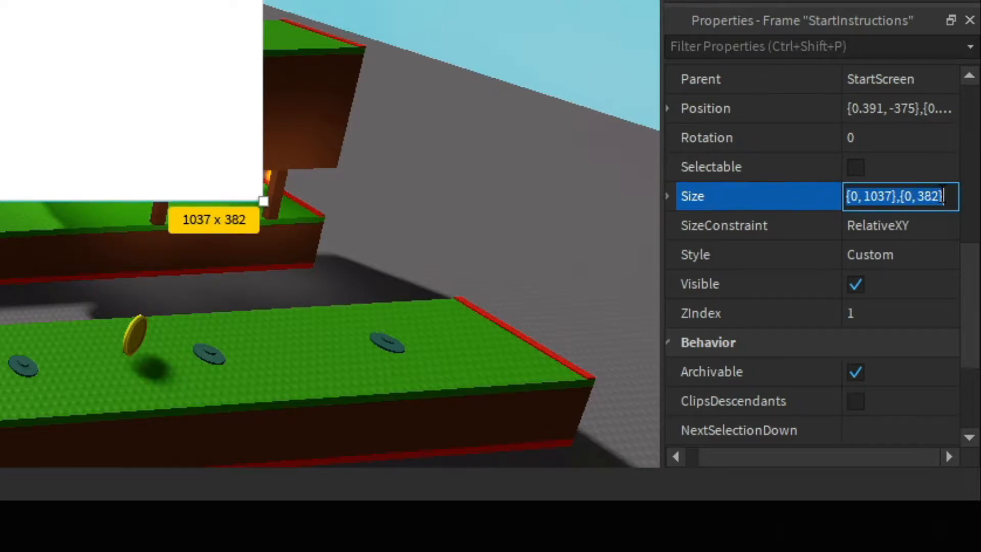
key("BackSpace")
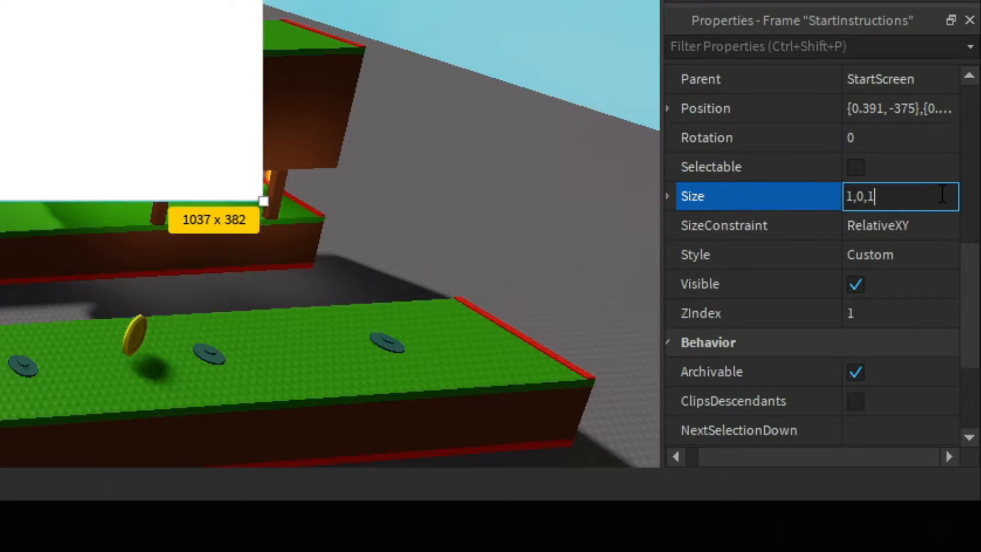
type("1,0,1,0")
key("Return")
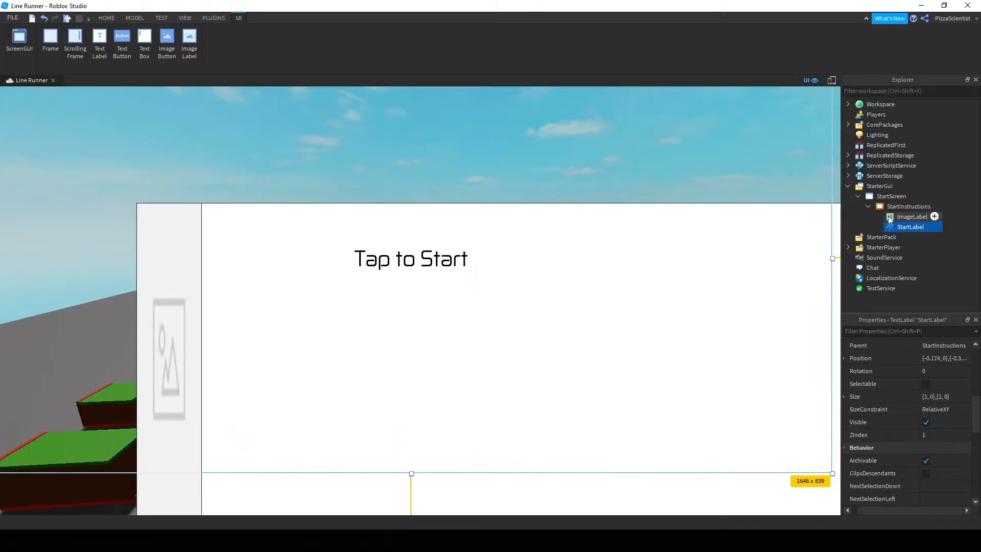
Drag StartInstructions toward the top-left and enlarge the ImageLabel to {0, 1646},{0, 830}.
left_click(878, 206)
left_click_drag(725, 504, 585, 387)
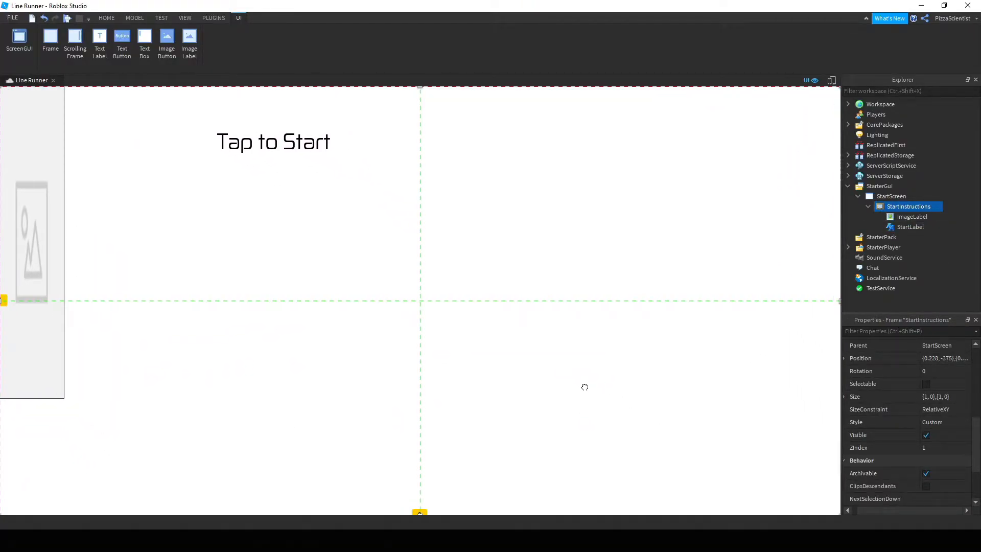
left_click(909, 217)
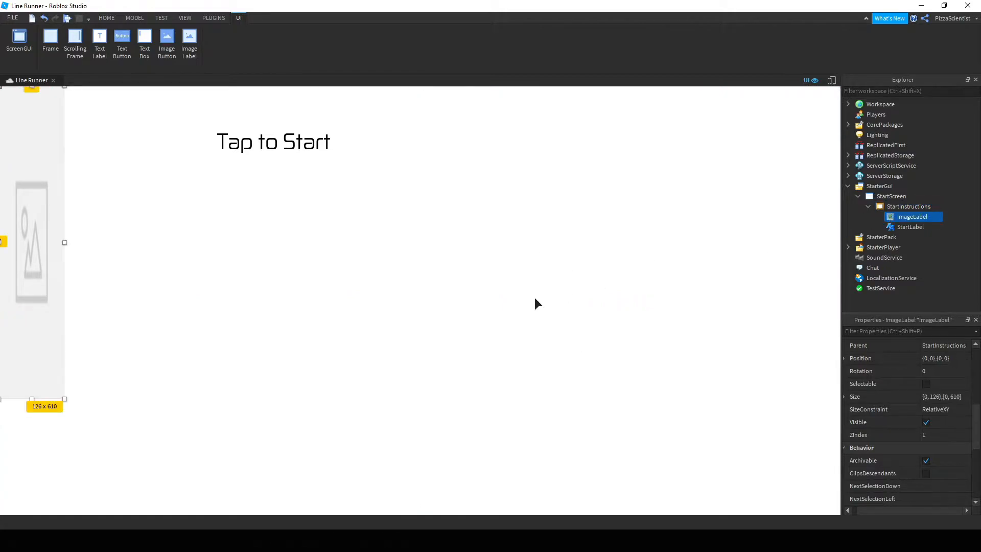
left_click_drag(66, 402, 841, 514)
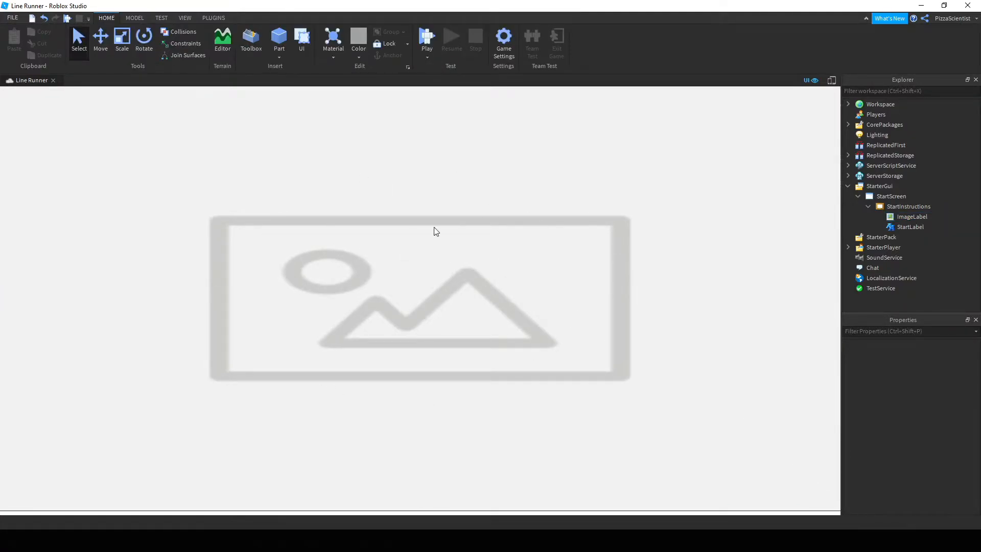
Start a playtest of the Line Runner game from the Home tab.
left_click(427, 37)
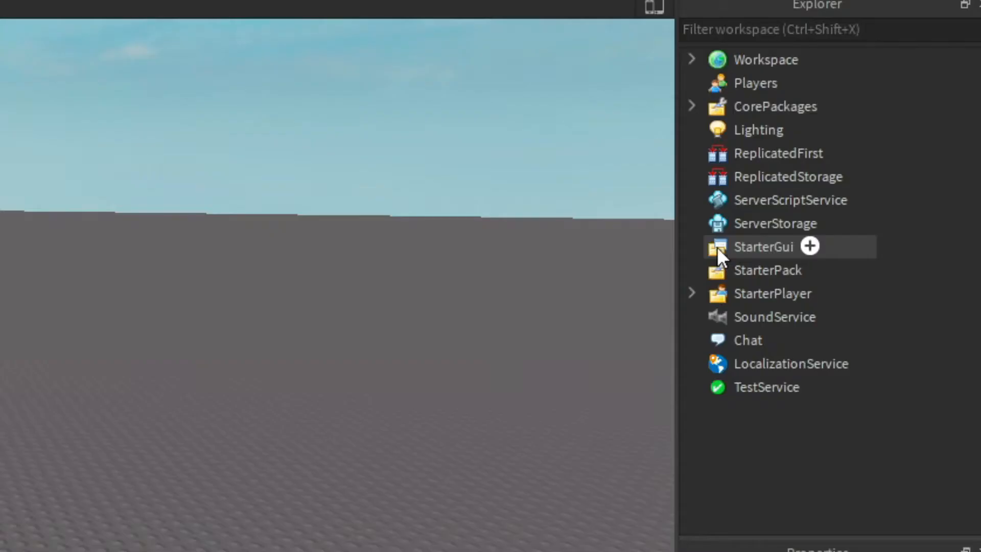
Insert a ScreenGui under StarterGui and add a Frame inside it.
left_click(859, 186)
left_click(809, 247)
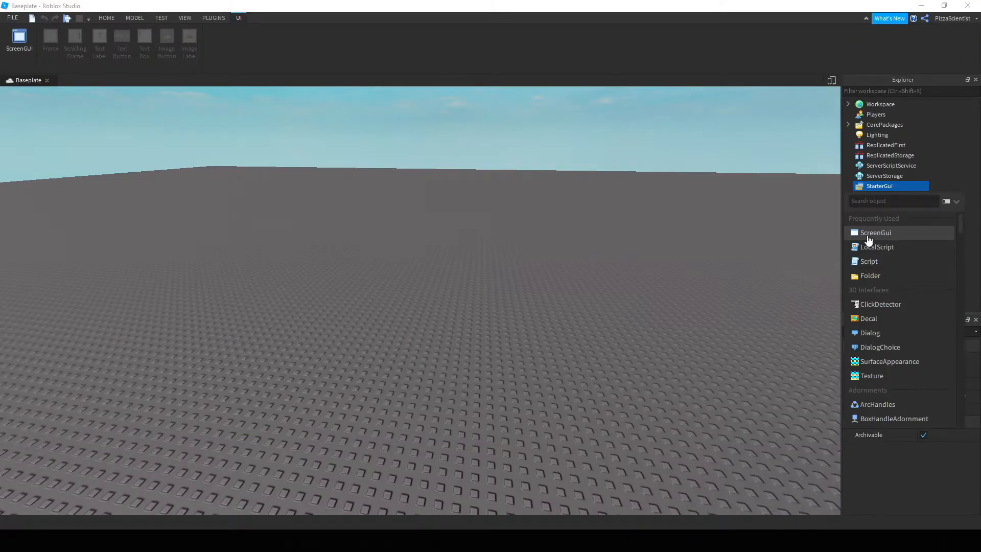
left_click(868, 236)
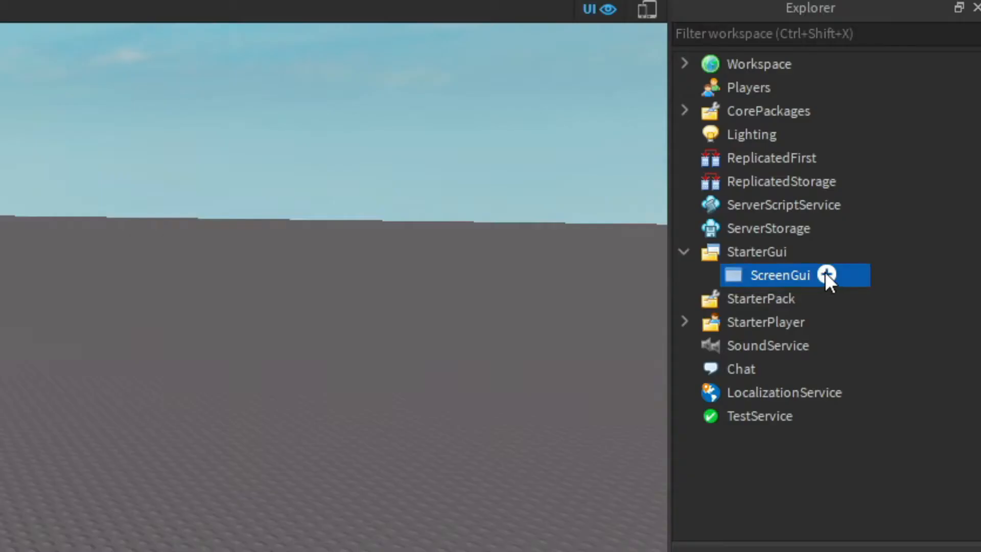
left_click(911, 197)
left_click(873, 245)
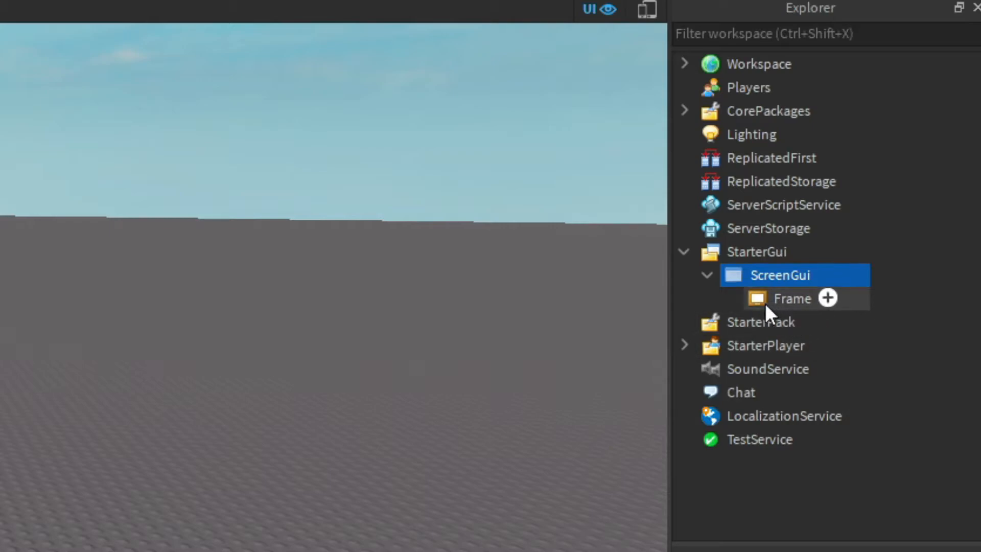
Set the new Frame's Size to {1, 0},{1, 0}.
left_click(765, 301)
scroll(818, 245, "down", 1)
scroll(820, 246, "down", 6)
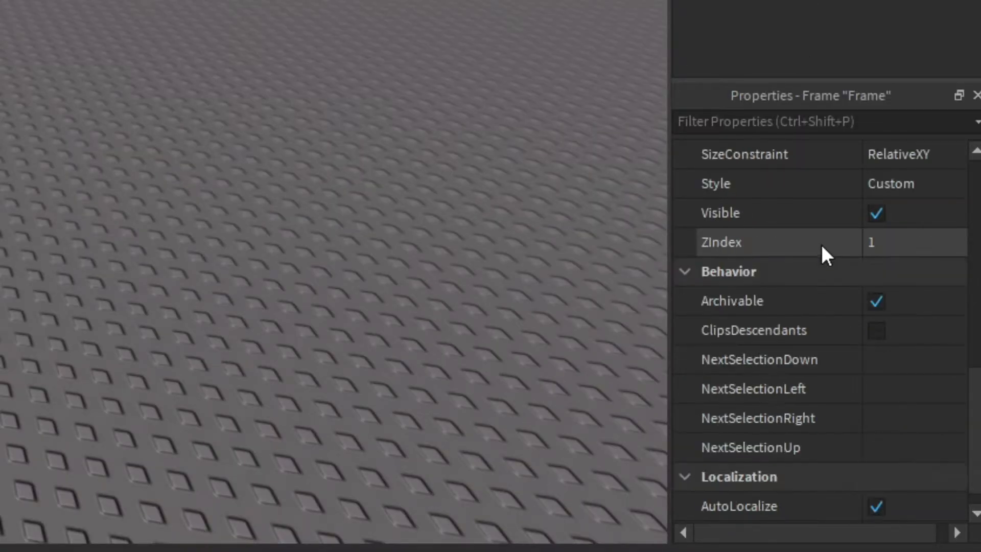
scroll(899, 225, "up", 4)
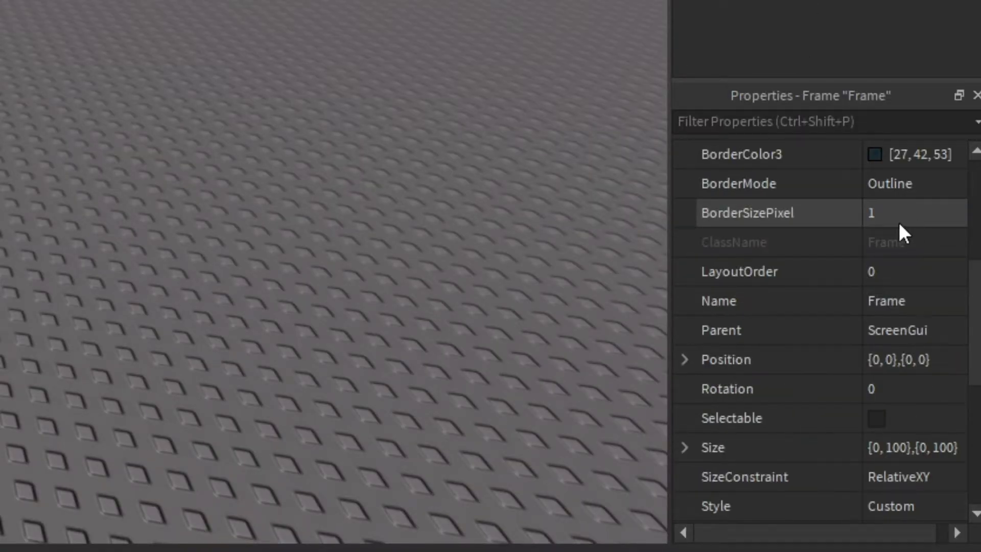
scroll(901, 230, "down", 2)
left_click(940, 271)
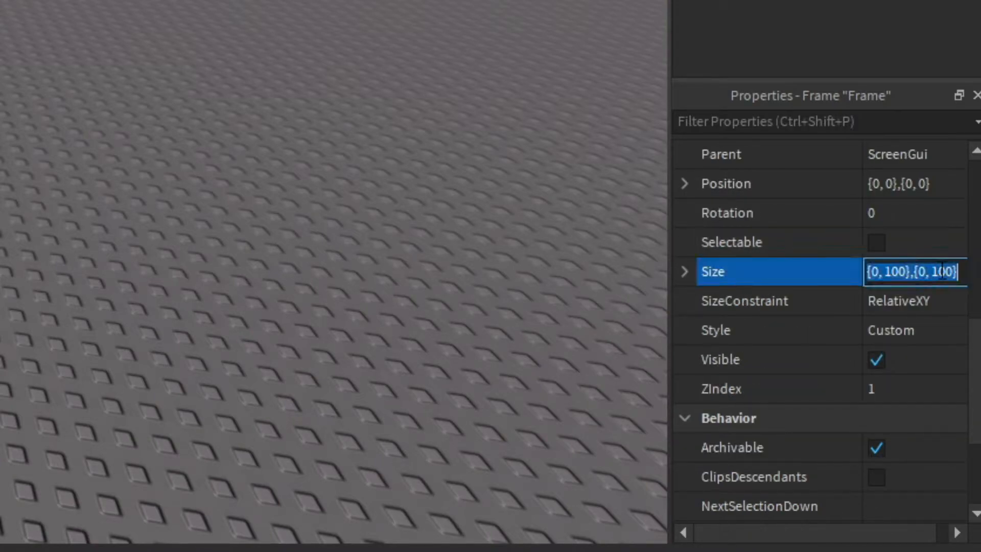
key("BackSpace")
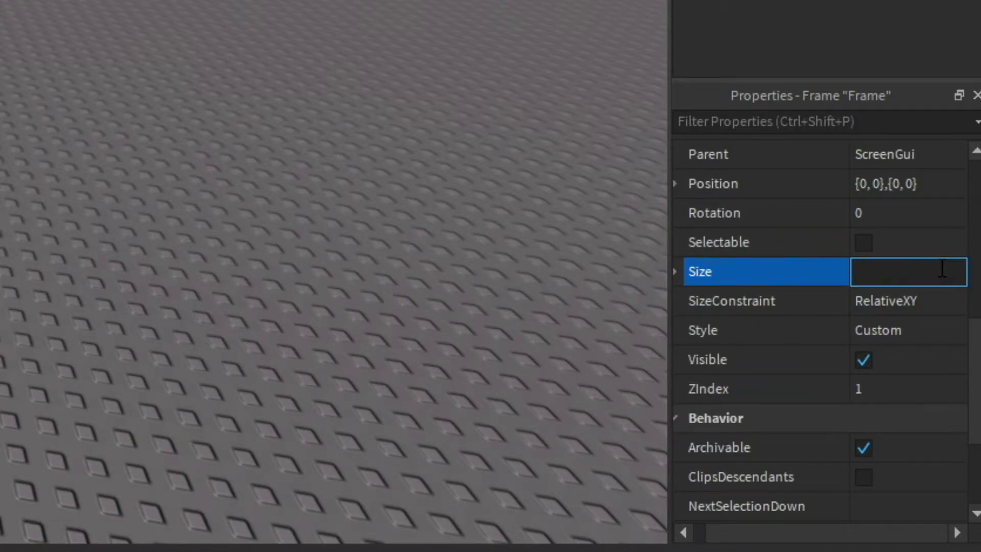
type("1, 0},{1, 0")
key("Return")
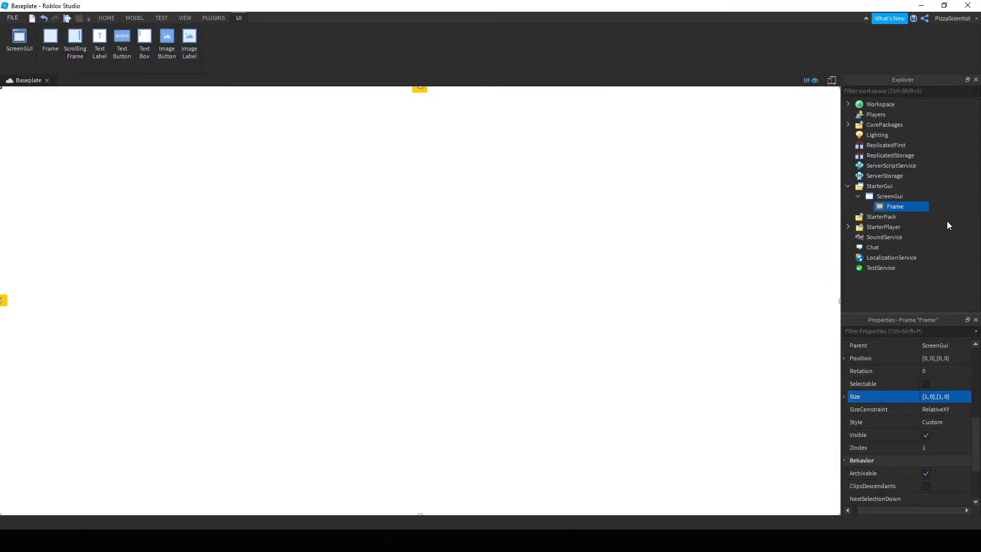
Deselect the Frame and playtest the place to see the white frame cover the screen.
left_click(947, 221)
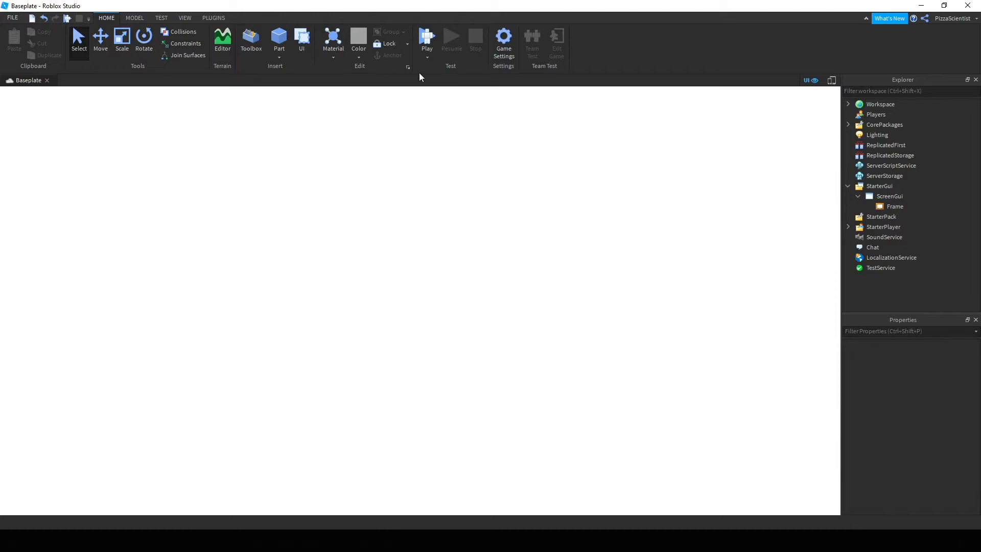
left_click(426, 34)
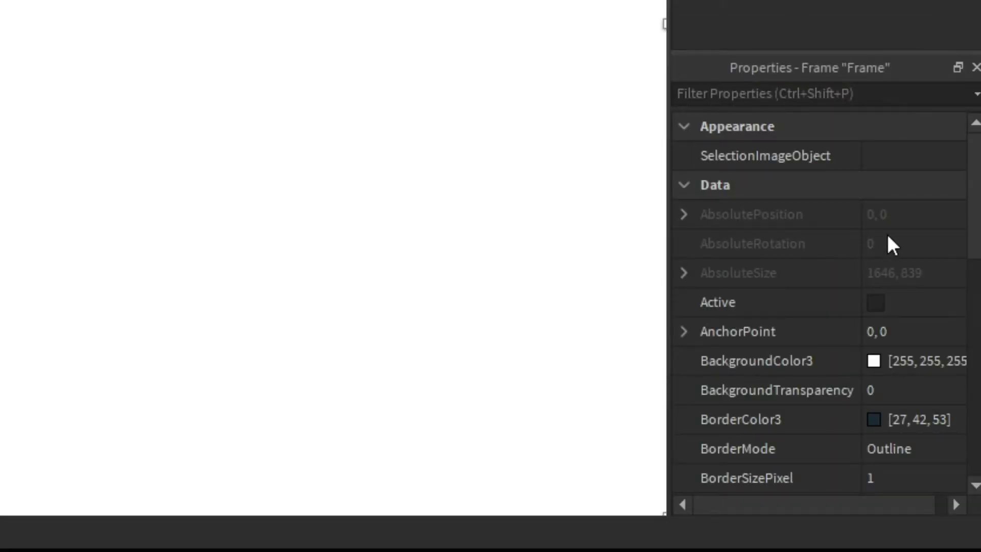
Set the Frame's BorderSizePixel from 1 to 50, leaving BorderMode at Outline.
scroll(887, 240, "down", 6)
scroll(911, 210, "down", 2)
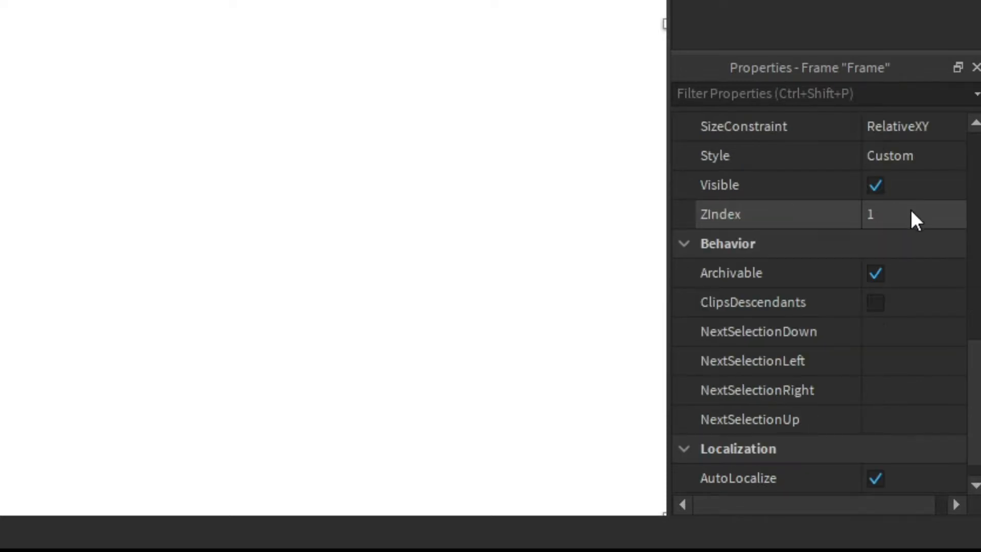
scroll(919, 214, "up", 5)
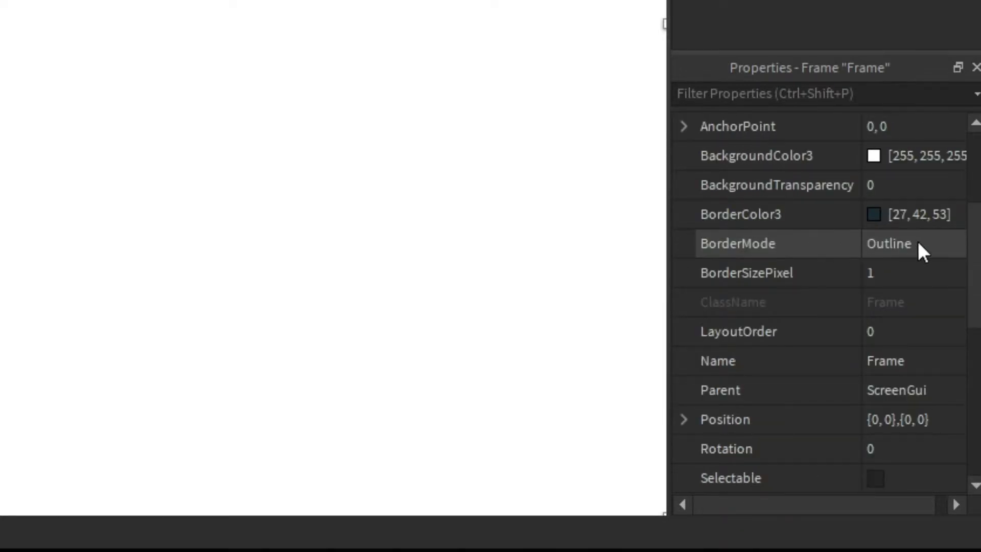
left_click(921, 244)
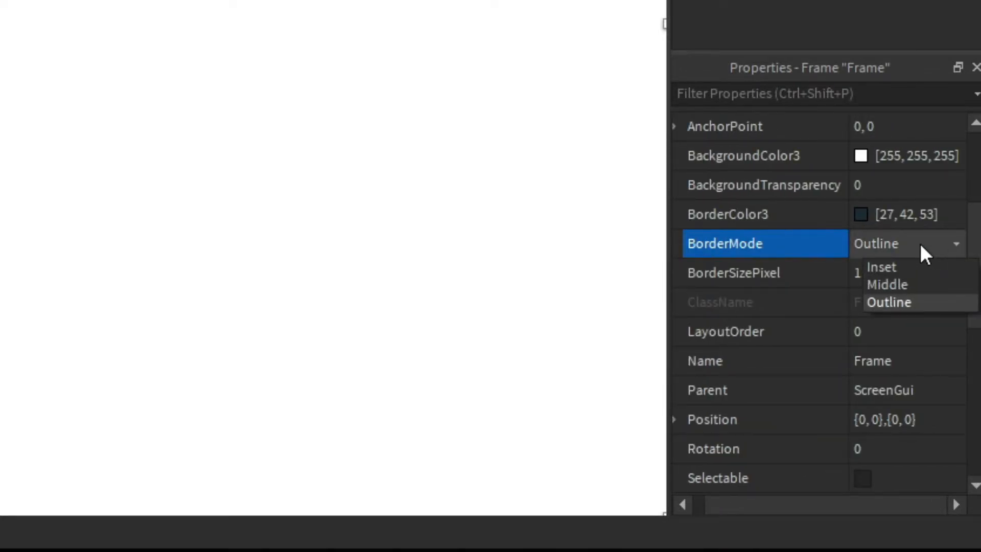
left_click(892, 241)
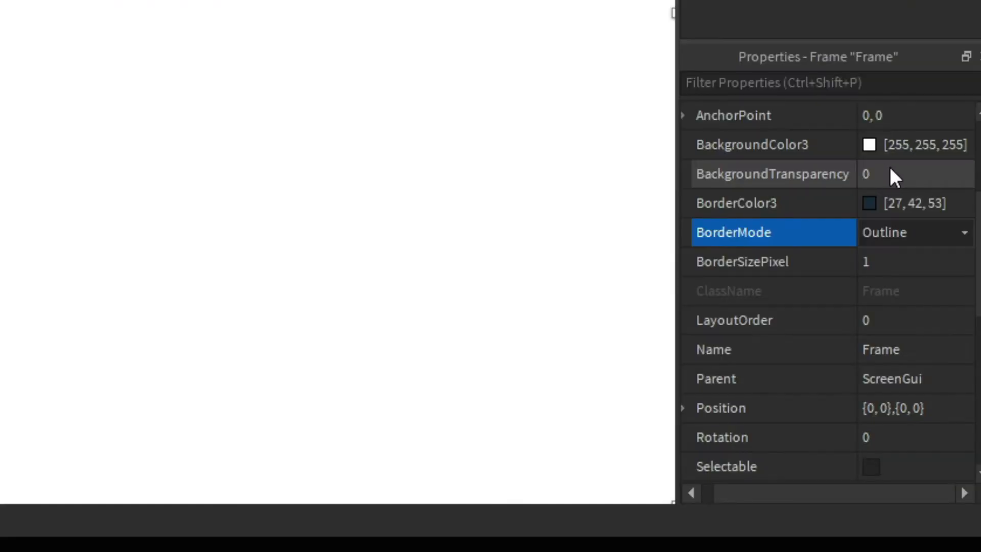
left_click(894, 253)
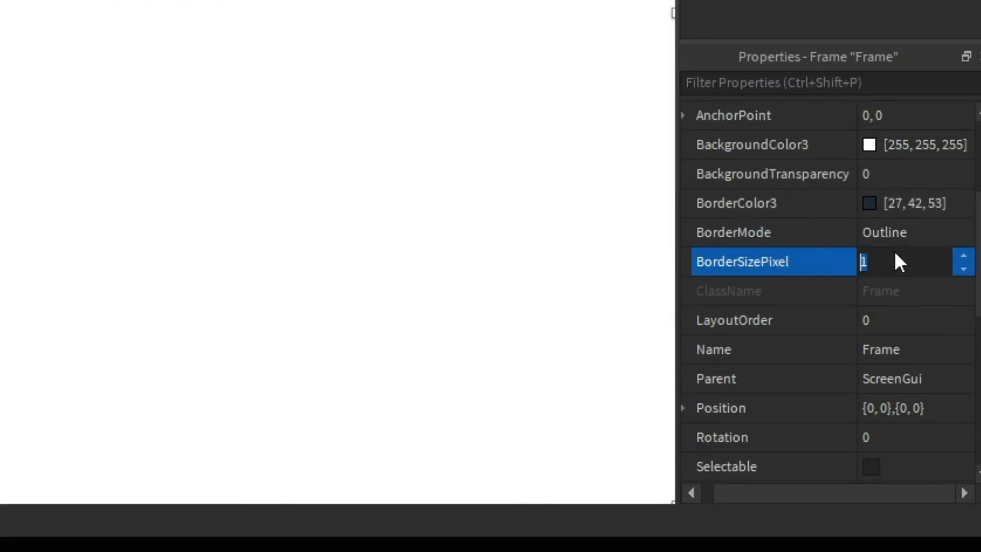
key("BackSpace")
type("50")
key("Return")
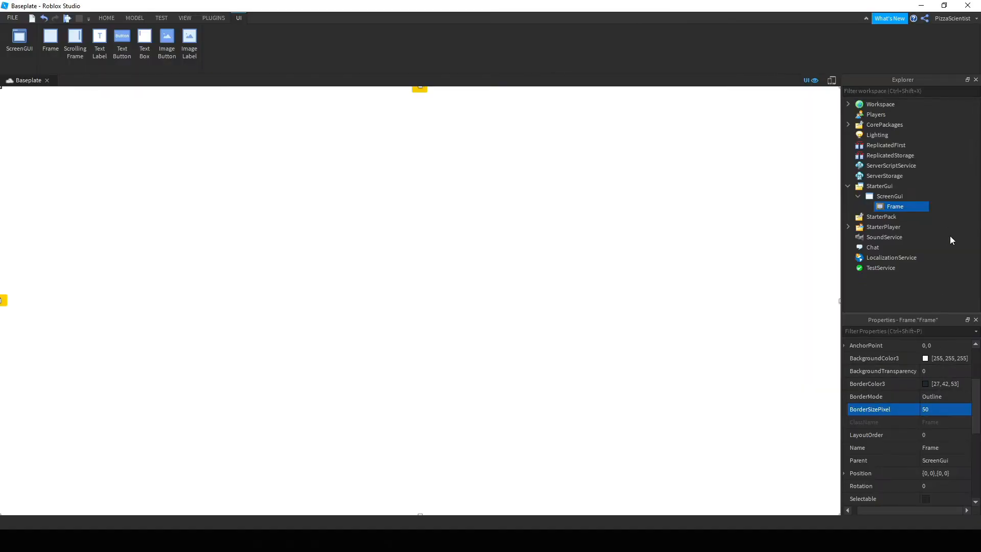
Playtest the place with the 50-pixel bordered Frame, then reselect the Frame afterwards.
left_click(946, 208)
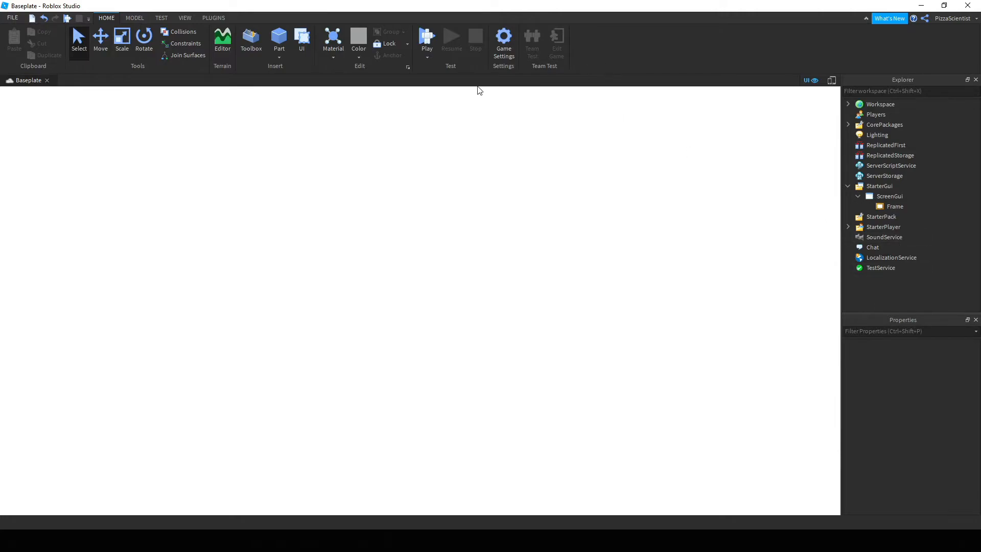
left_click(428, 37)
left_click(892, 206)
Switch the Frame's BorderMode to Inset, briefly trying Outline before settling on Inset.
scroll(937, 364, "down", 3)
scroll(952, 404, "down", 2)
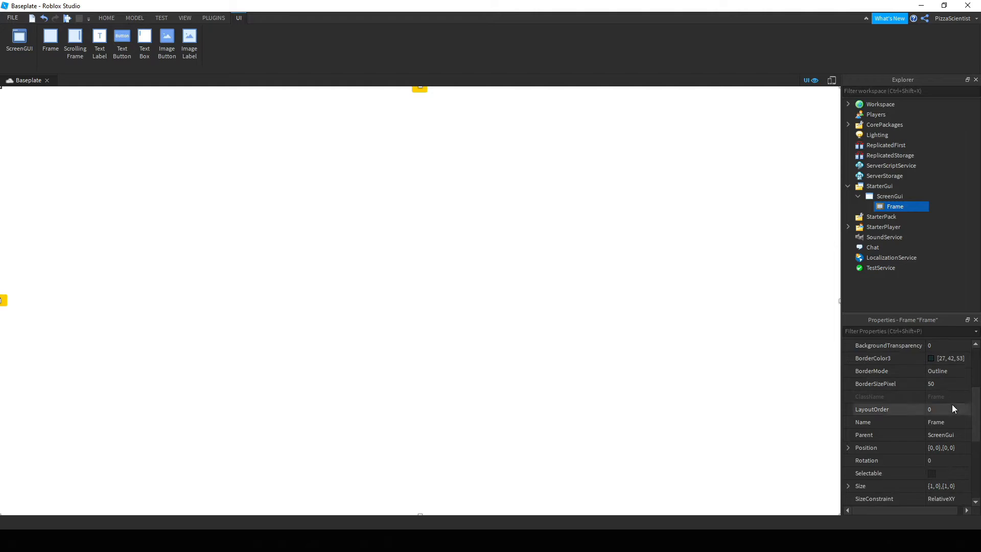
left_click(943, 373)
left_click(944, 371)
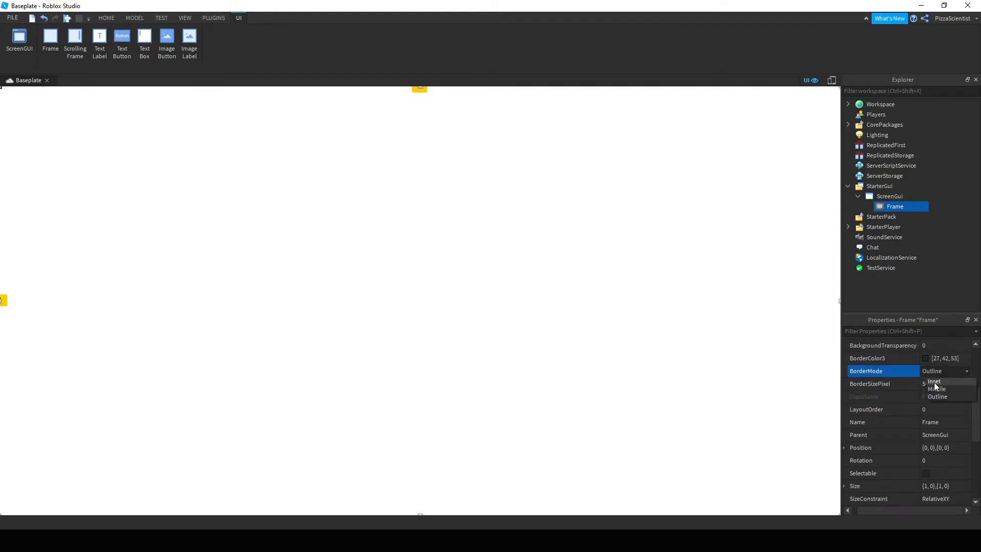
left_click(935, 382)
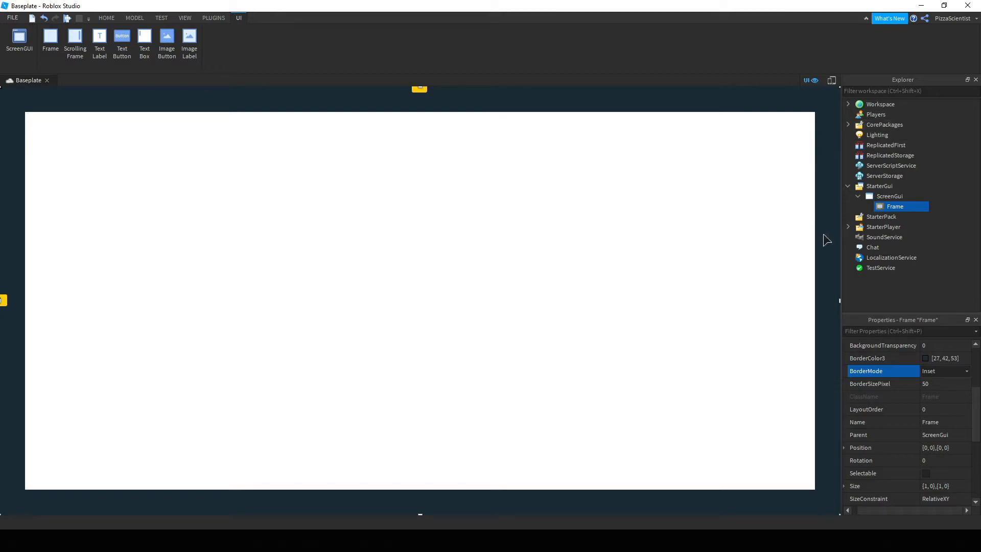
left_click(938, 372)
left_click(930, 397)
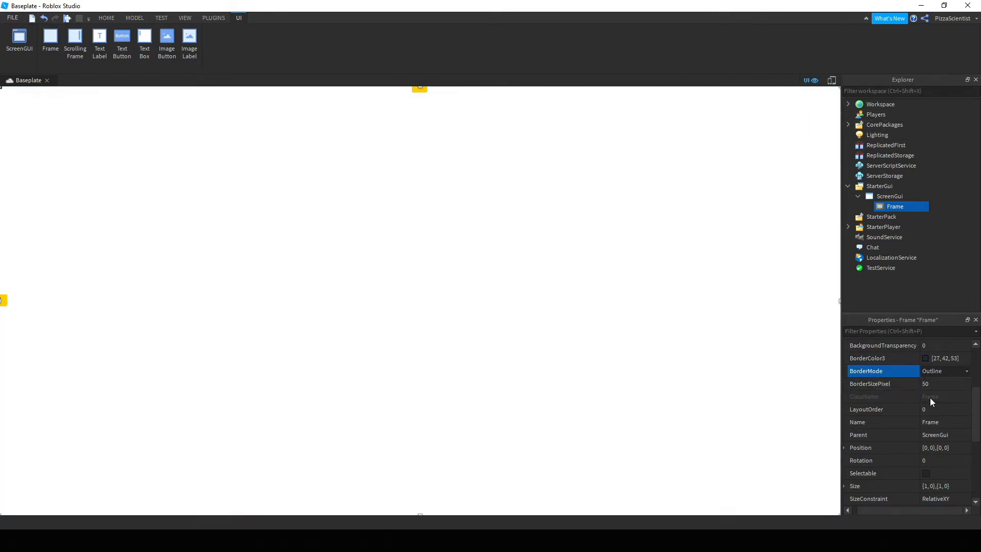
left_click(942, 383)
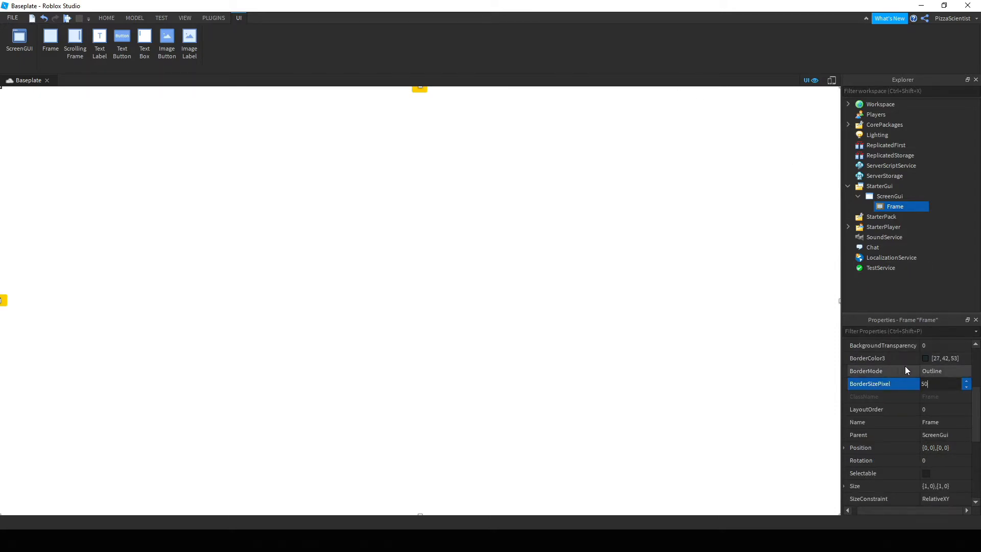
left_click(935, 374)
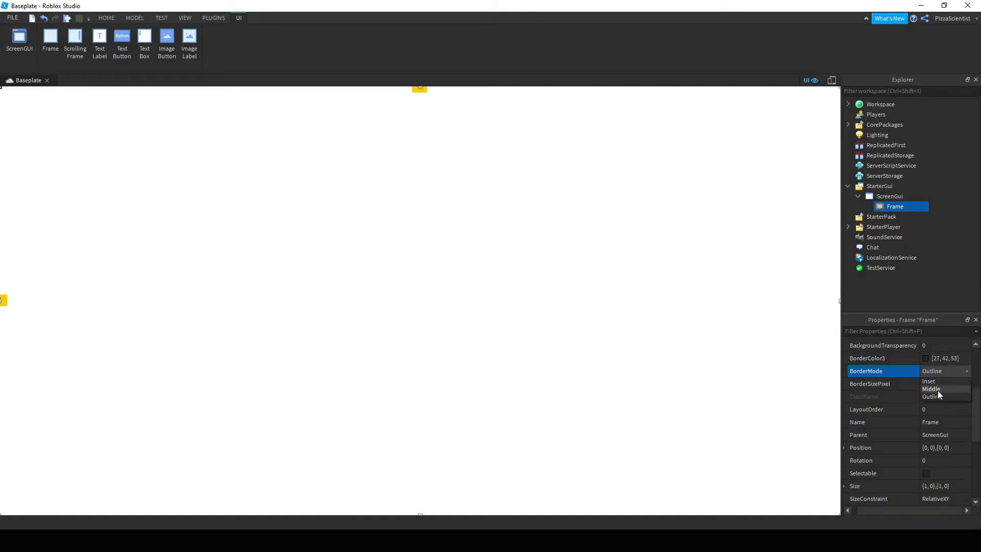
left_click(931, 381)
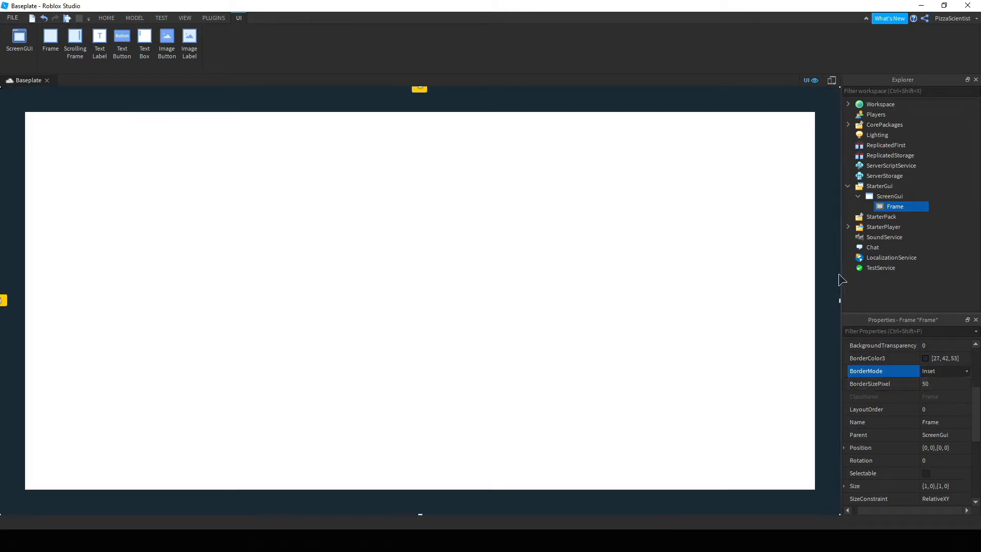
Make the Frame's border light blue with BorderMode Outline, then playtest it.
left_click(926, 359)
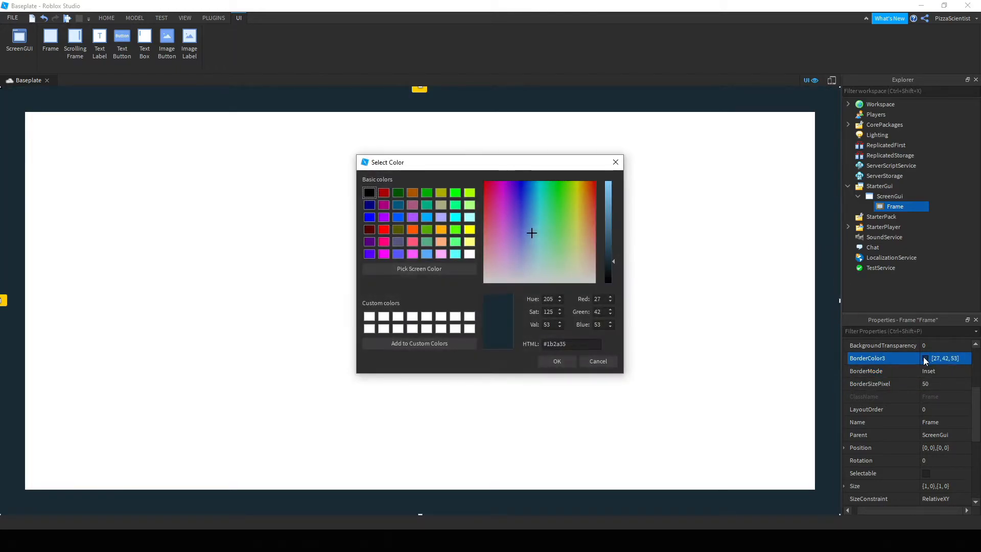
left_click_drag(609, 229, 607, 179)
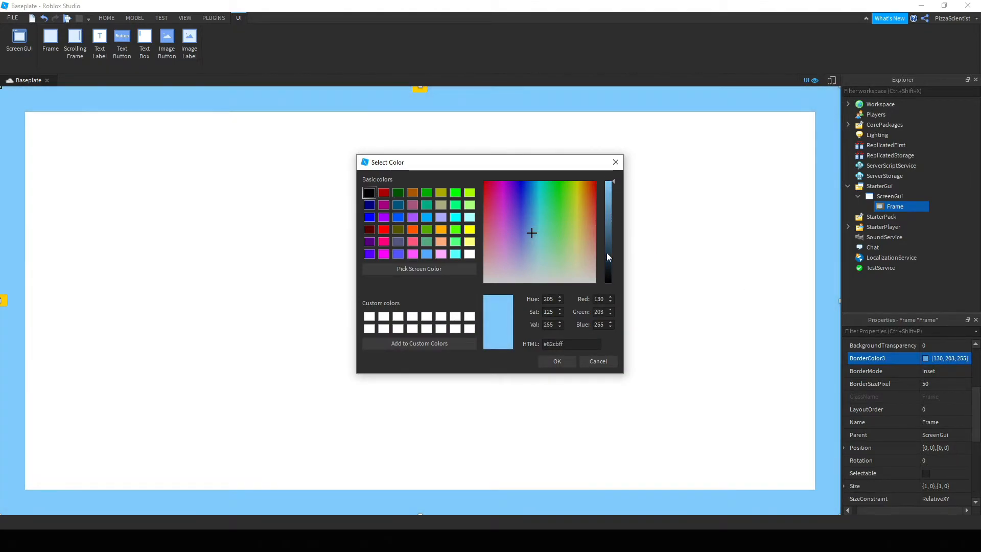
left_click(553, 360)
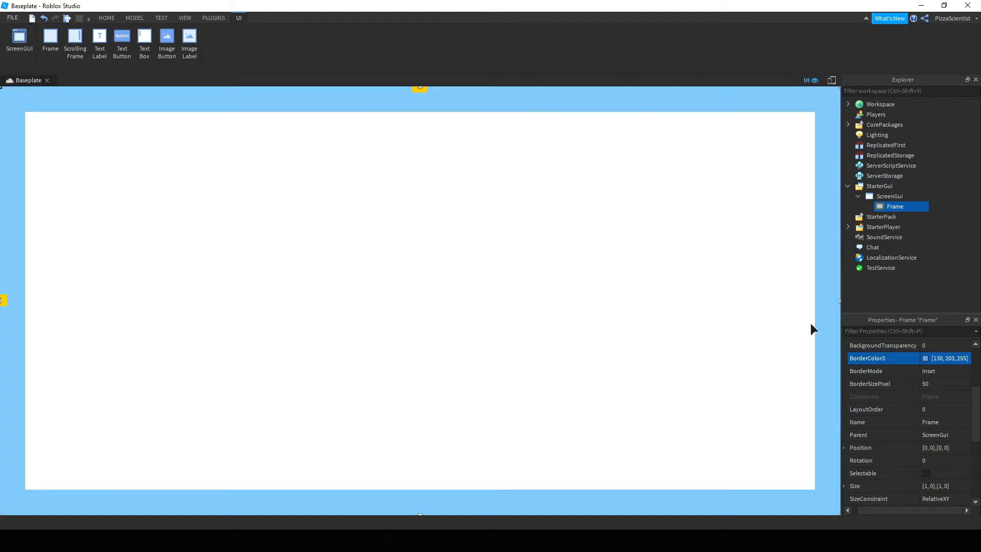
left_click(927, 383)
left_click(931, 369)
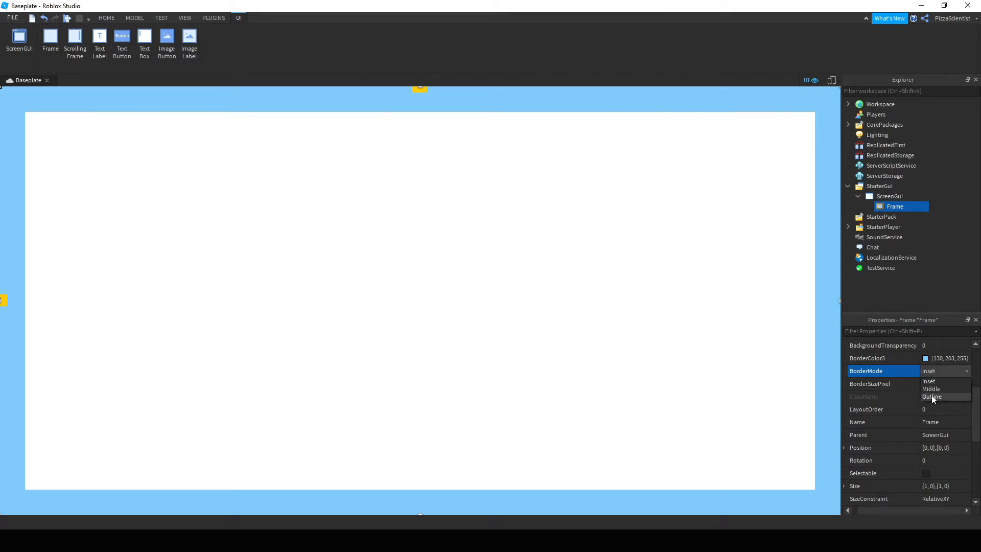
left_click(932, 396)
left_click(936, 293)
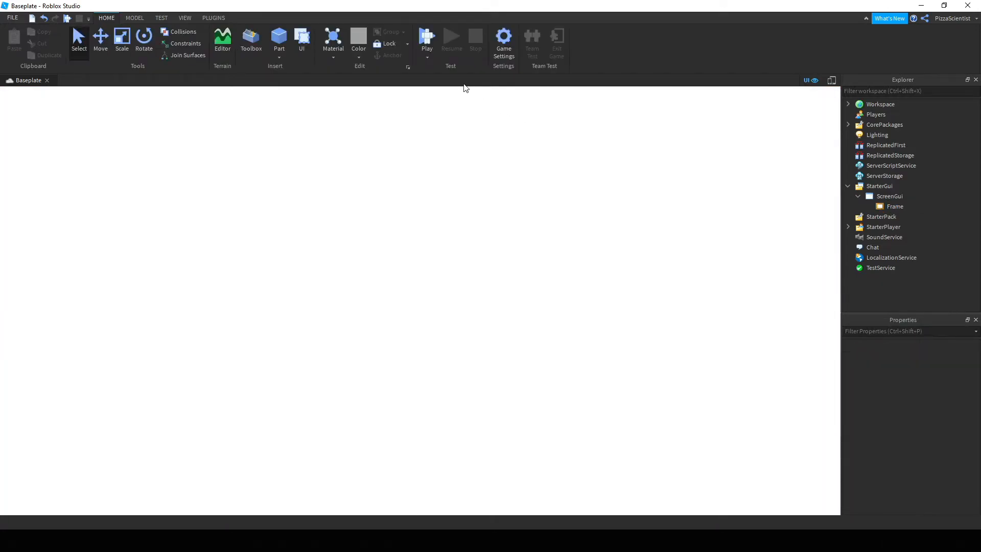
left_click(424, 35)
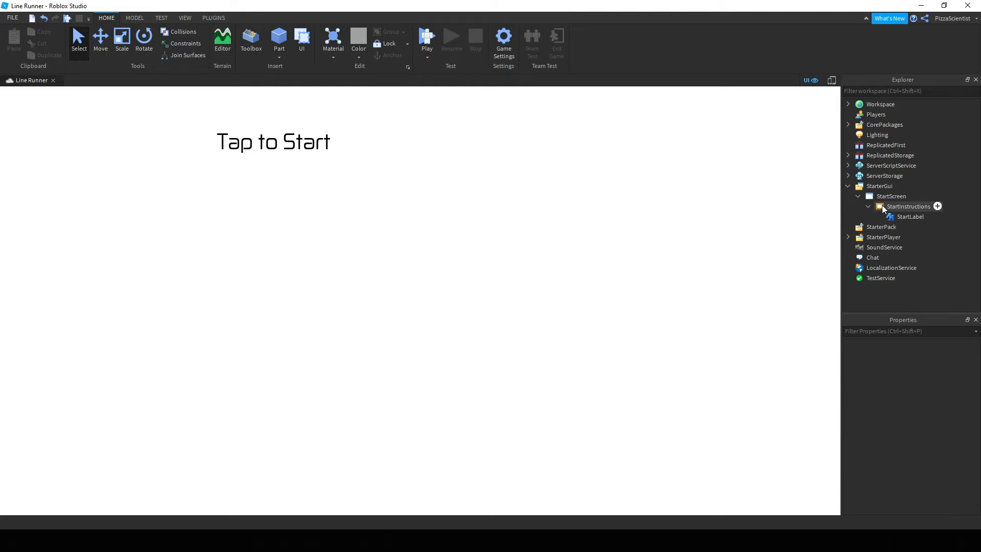
Set StartInstructions' BackgroundTransparency to 1 so the white panel disappears.
left_click(883, 207)
scroll(940, 408, "down", 2)
left_click(940, 422)
type("1")
key("Return")
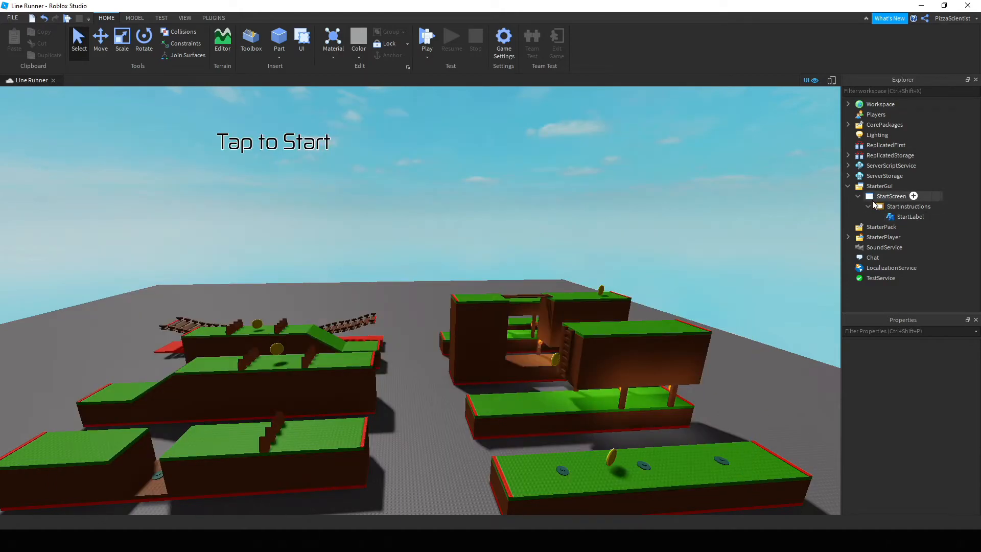
Turn off StarterGui's ShowDevelopmentGui and collapse its contents.
left_click(890, 197)
left_click(868, 186)
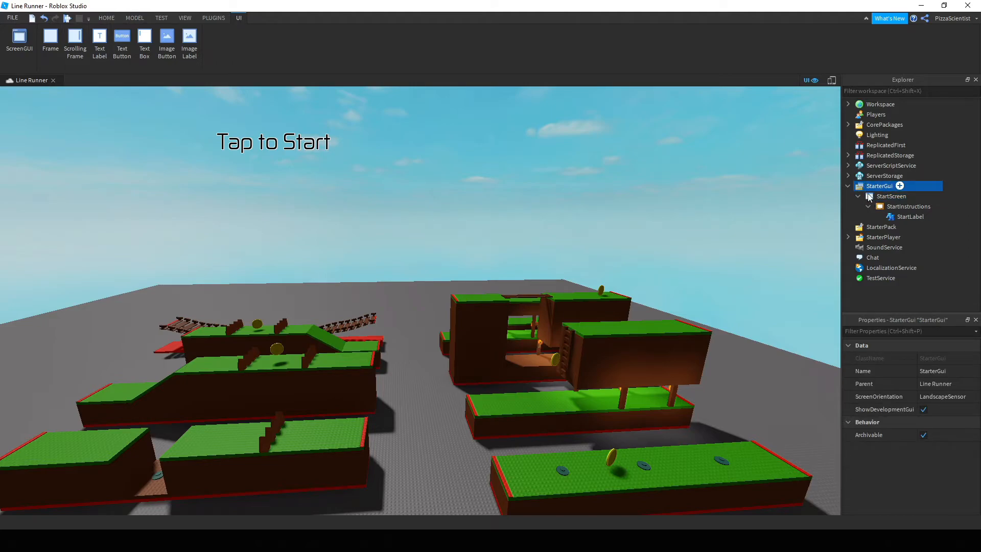
left_click(923, 410)
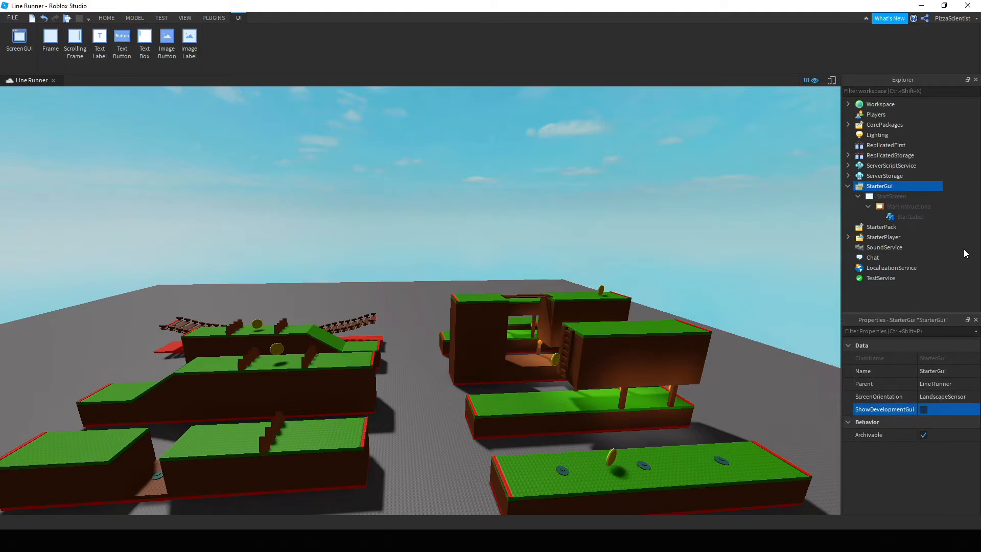
left_click(963, 254)
left_click(849, 186)
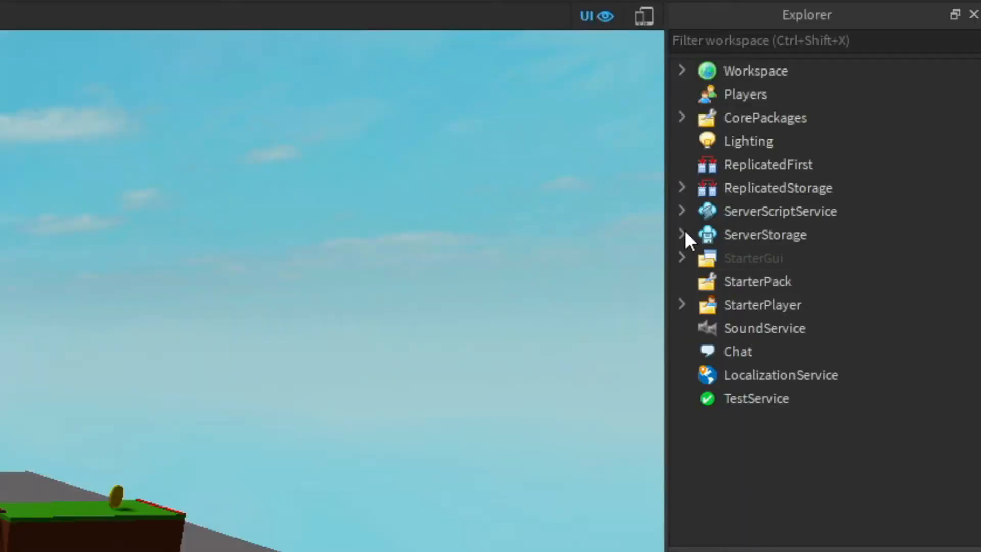
Move HighScore from ServerStorage > GUIs into StarterGui and re-enable ShowDevelopmentGui.
left_click(682, 234)
left_click(707, 235)
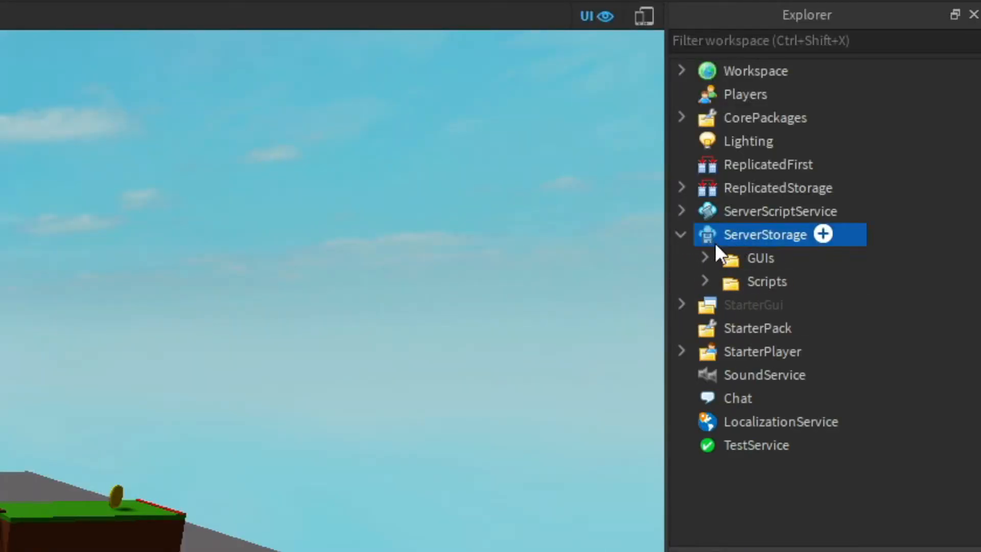
left_click(706, 258)
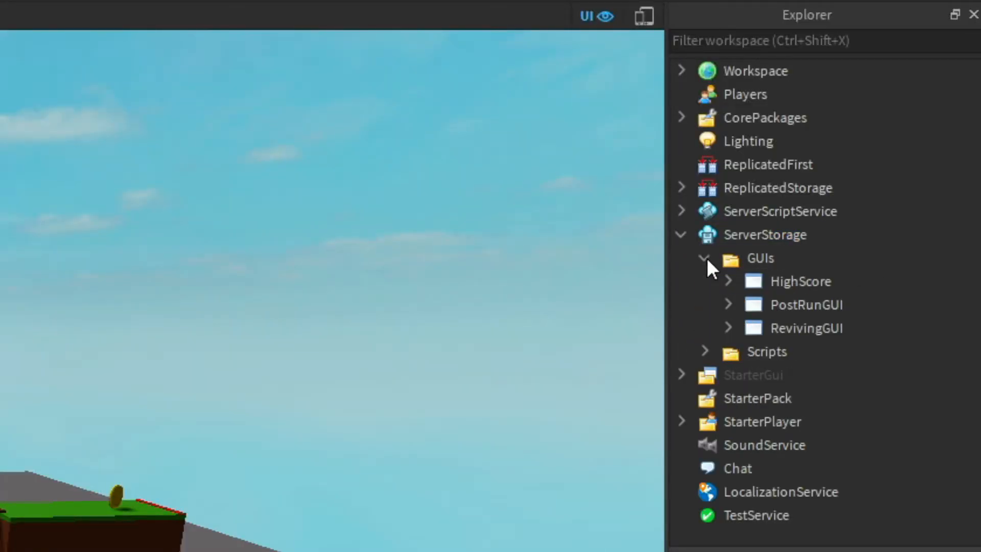
left_click(751, 281)
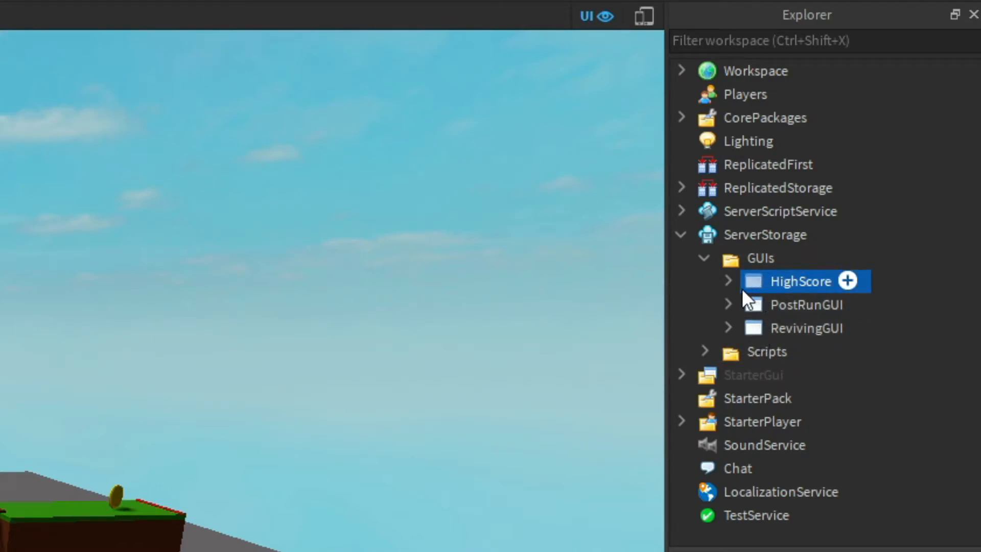
left_click(728, 282)
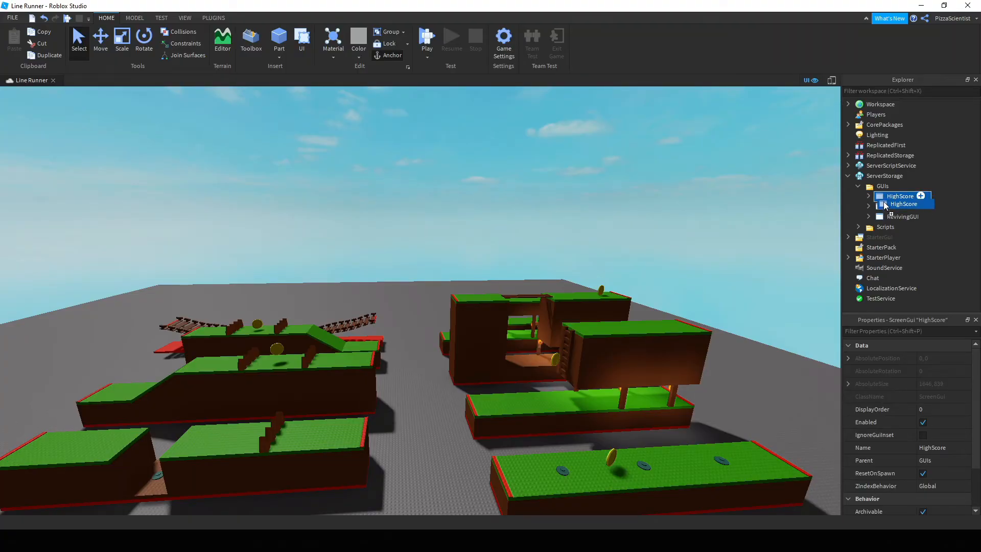
left_click_drag(886, 205, 874, 240)
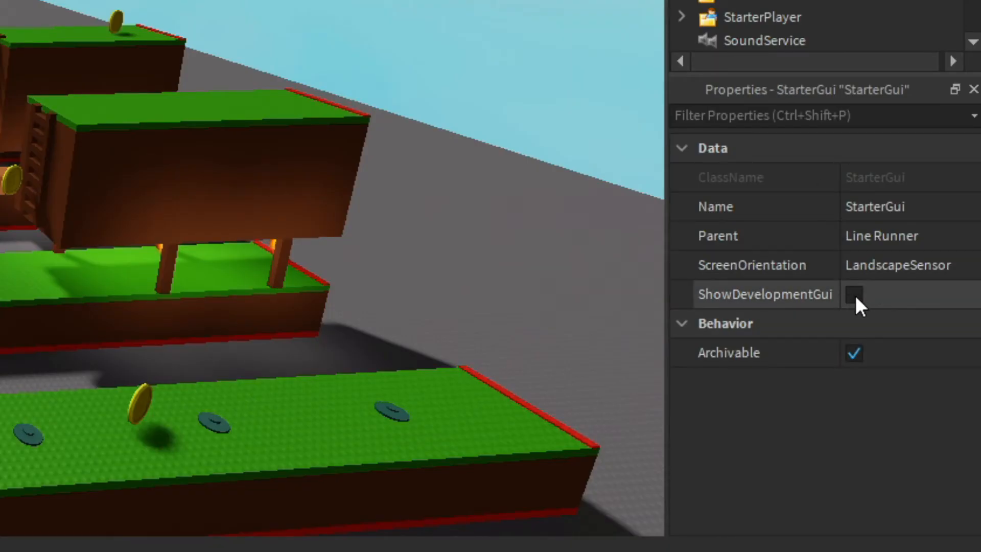
left_click(856, 296)
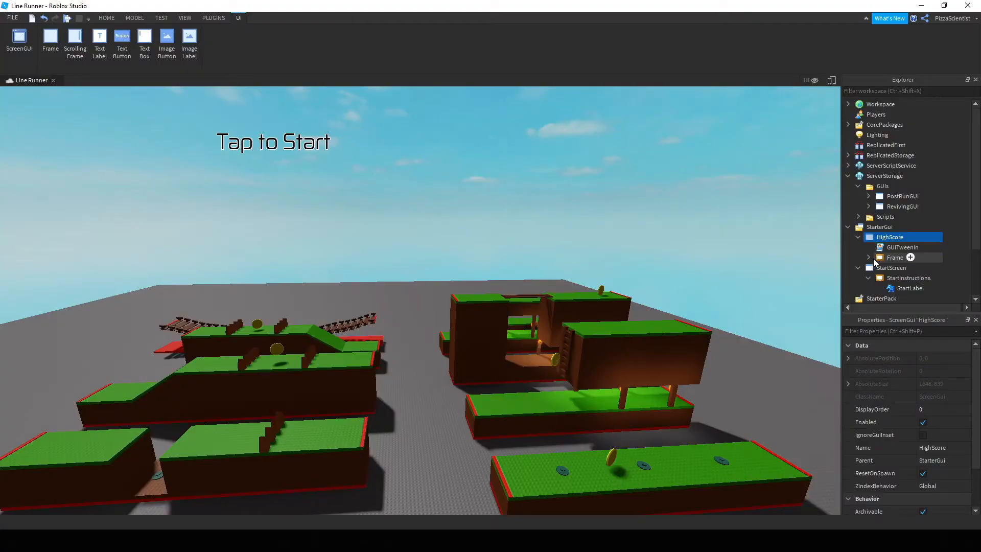
left_click(875, 259)
scroll(952, 450, "down", 5)
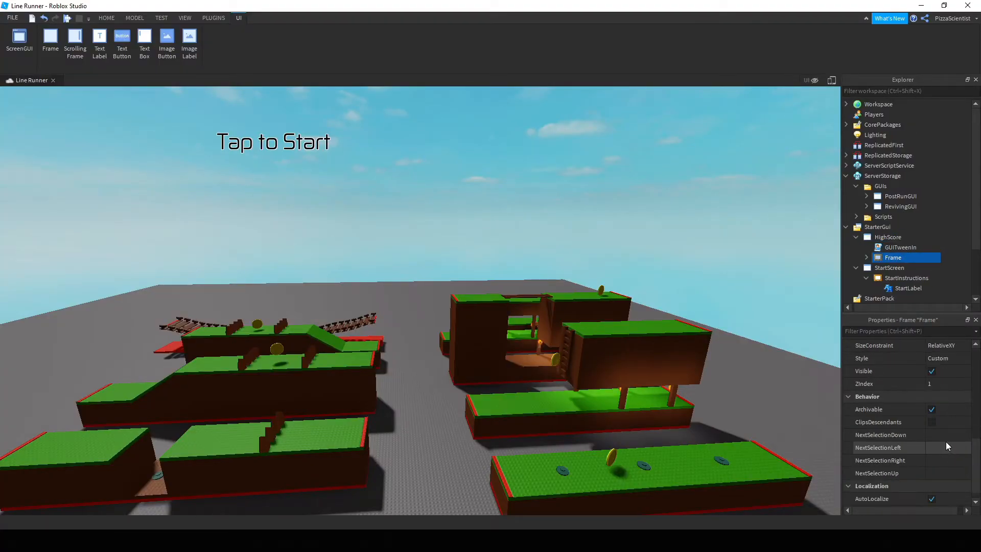
Inspect HighScore's GUITweenIn script, Frame and HighScoreLabel under StarterGui.
left_click(879, 248)
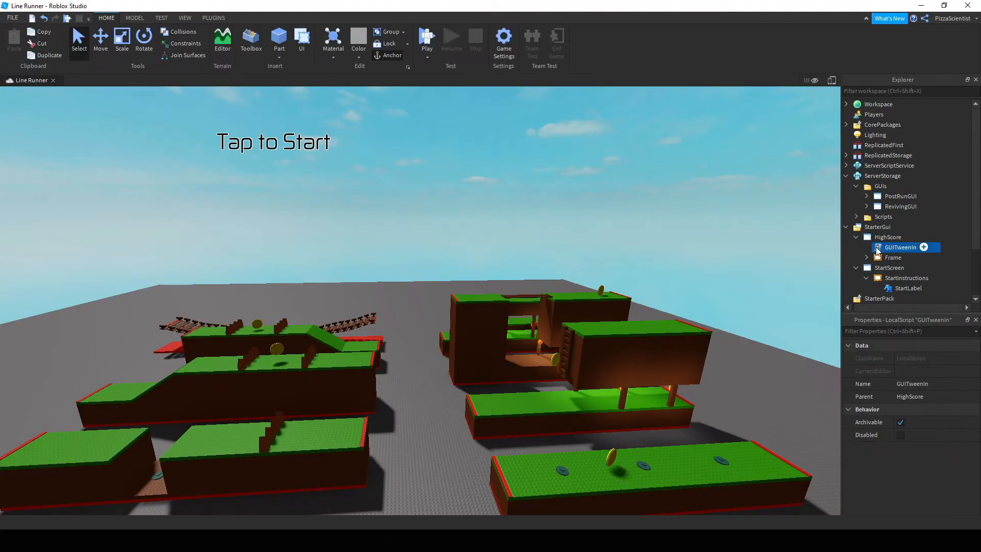
left_click(865, 258)
left_click(880, 270)
left_click(870, 259)
left_click(860, 237)
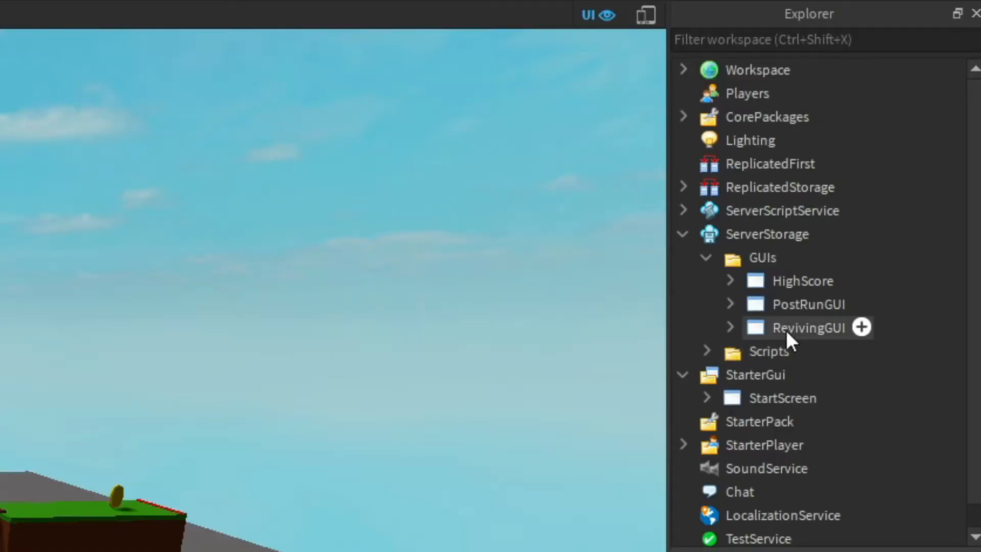
Move PostRunGUI from ServerStorage's GUIs folder into StarterGui to show Run Statistics.
left_click(755, 281)
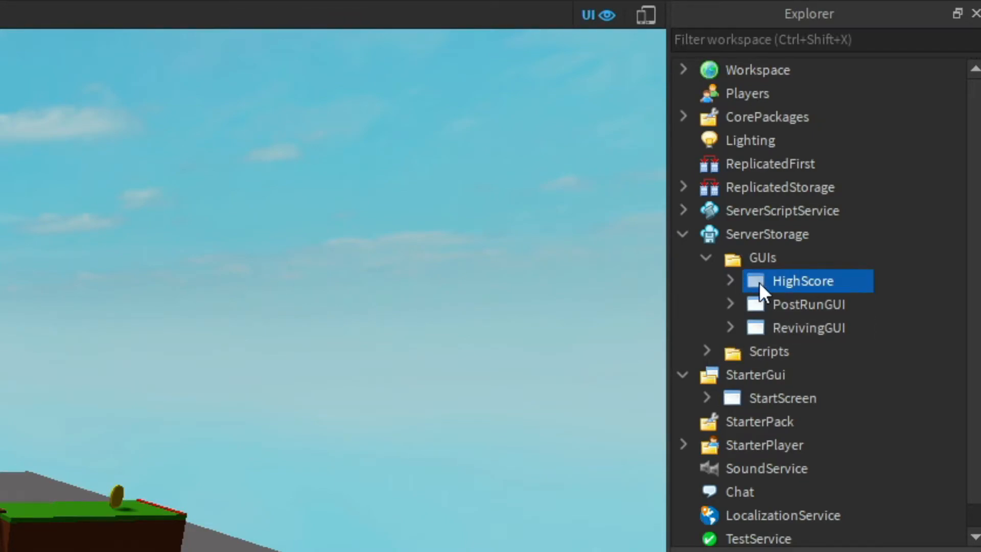
left_click(730, 281)
left_click(730, 280)
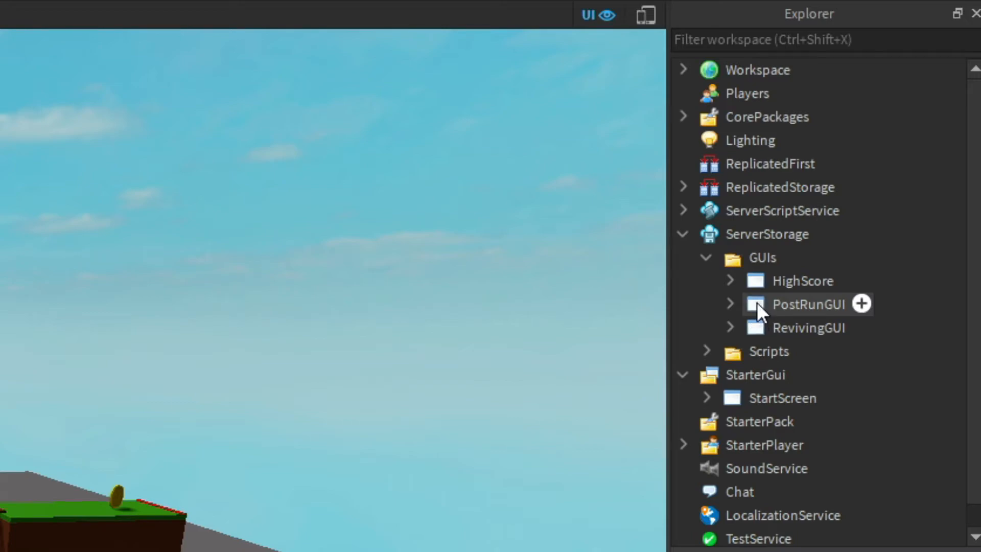
left_click_drag(756, 302, 754, 378)
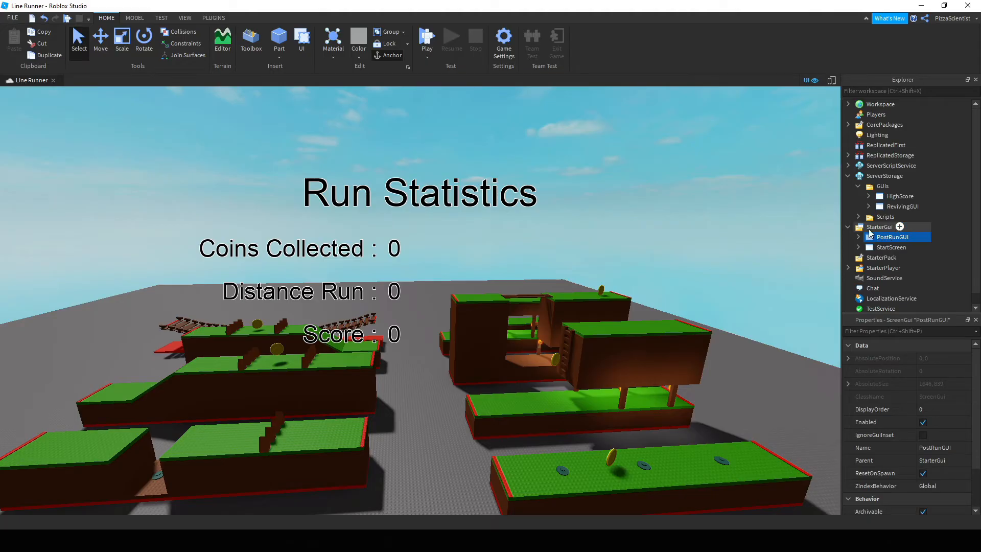
left_click(871, 228)
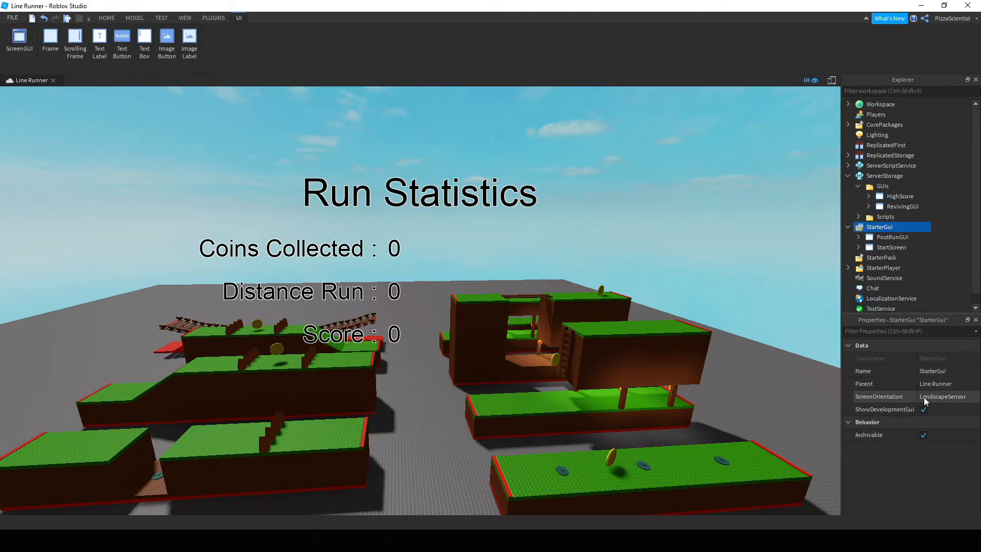
Reposition the Score label, score value, Distance Run and Coins Collected labels in the viewport.
left_click(881, 237)
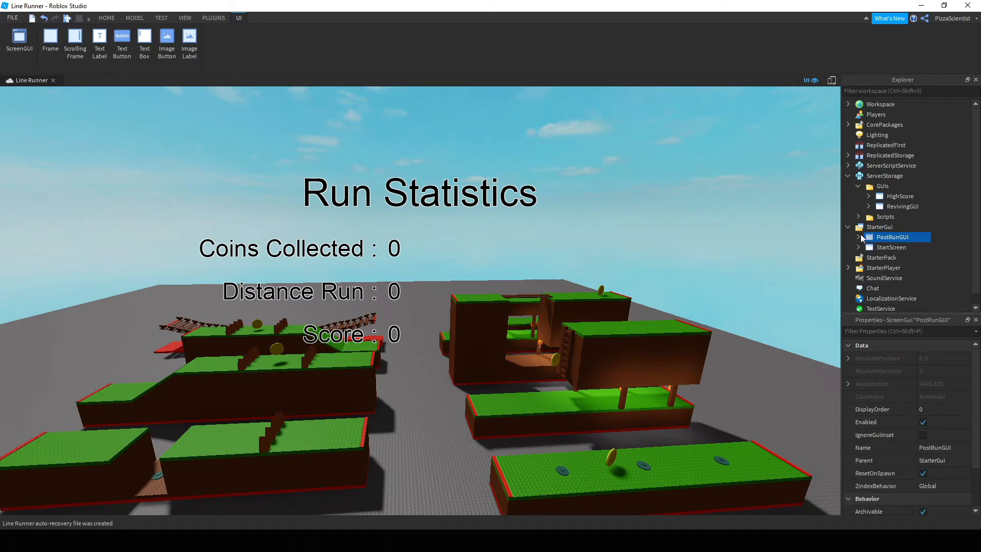
left_click(874, 250)
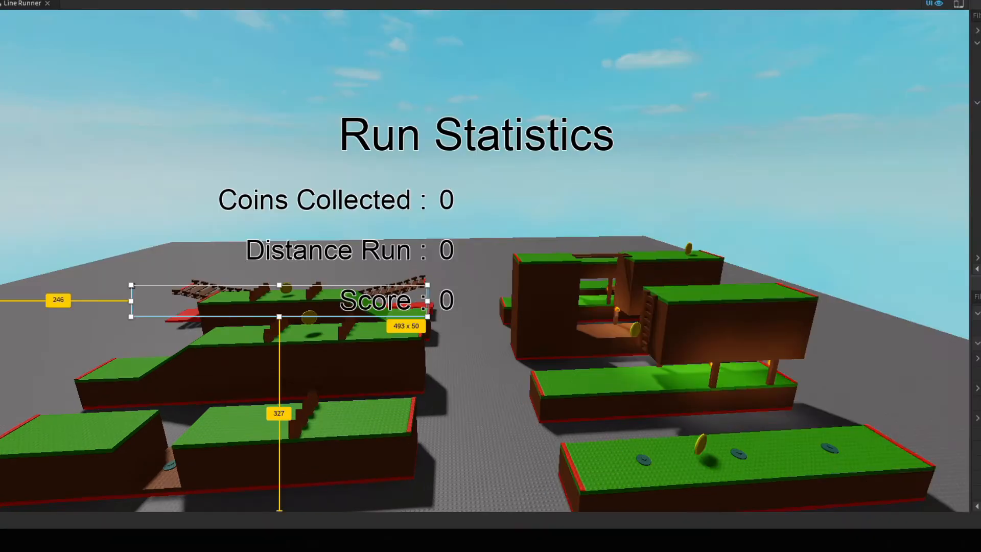
left_click_drag(378, 317, 378, 400)
left_click(560, 313)
left_click_drag(485, 305, 559, 318)
left_click(978, 234)
left_click_drag(409, 247, 681, 305)
left_click(978, 205)
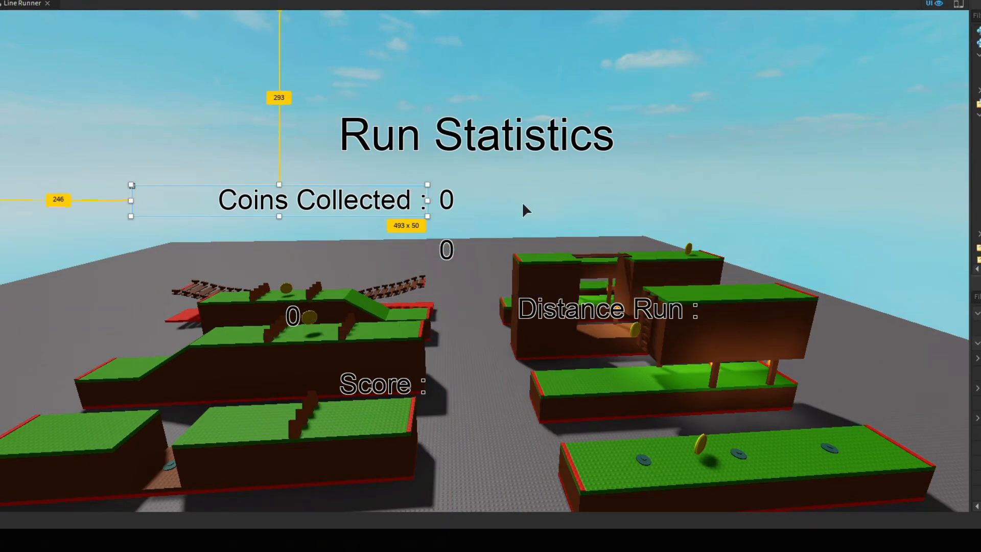
left_click_drag(403, 198, 404, 65)
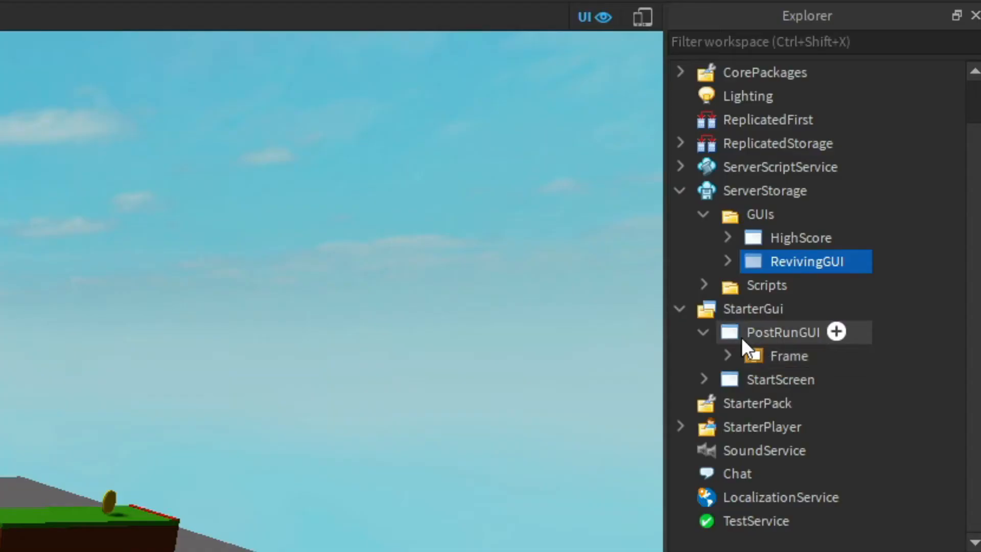
Move PostRunGUI back into ServerStorage's GUIs folder.
left_click(741, 335)
left_click(703, 332)
left_click_drag(725, 358, 760, 240)
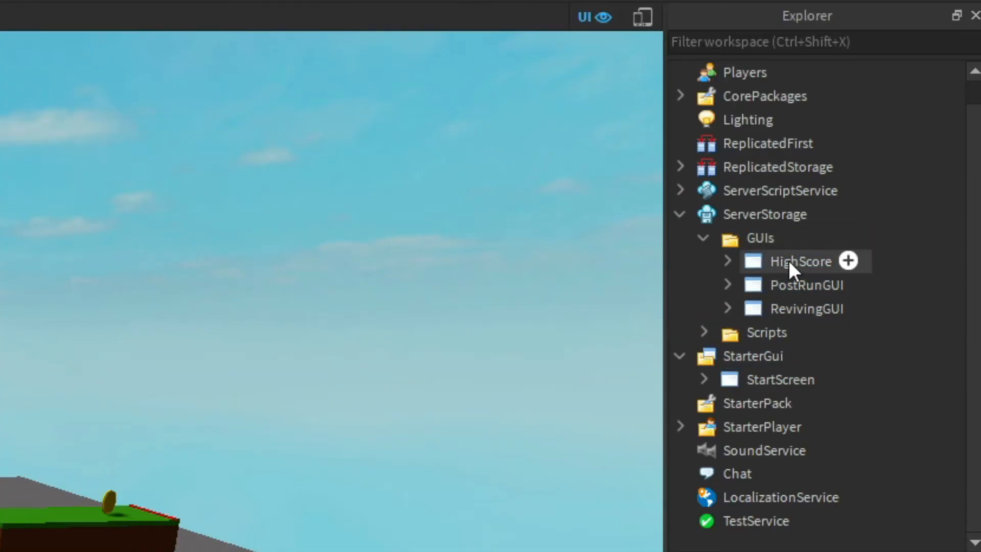
left_click(728, 362)
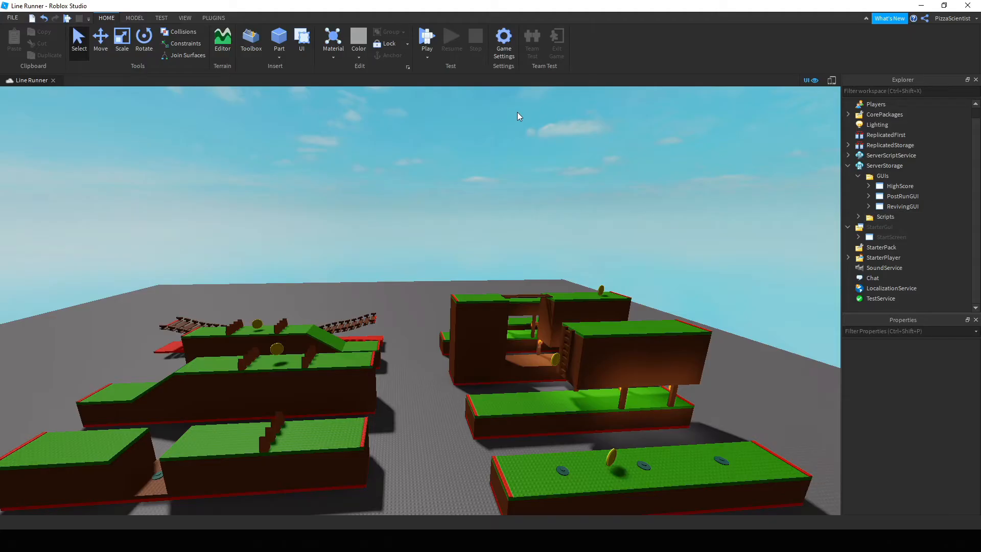
Playtest Line Runner, using Space to start and jump the pit, spikes, zombie and coin.
left_click(426, 38)
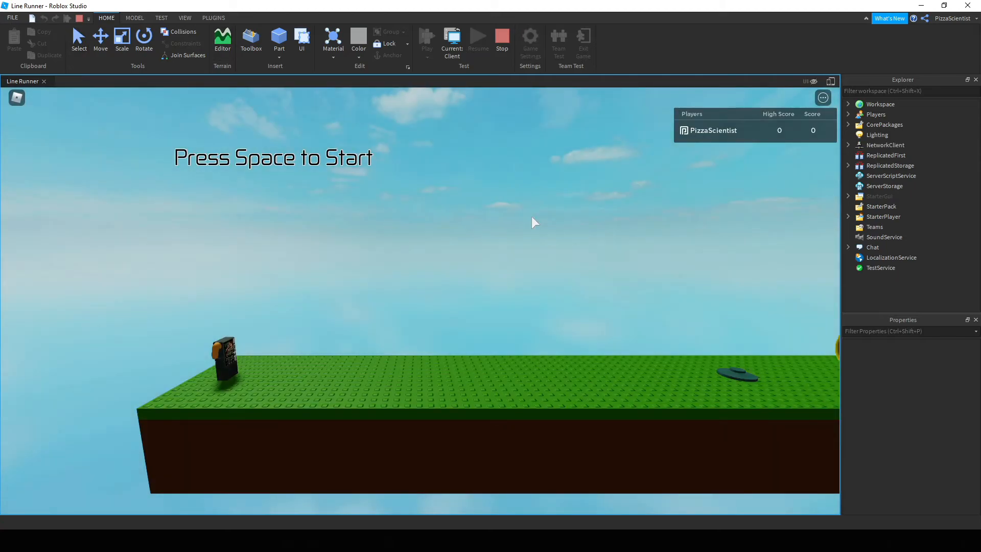
key("space")
key("space")
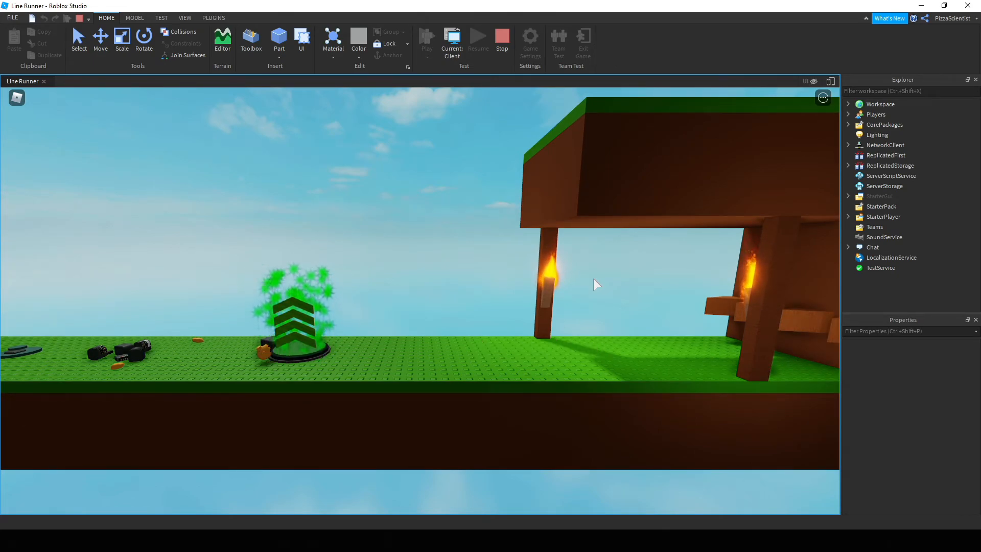
key("space")
key("space")
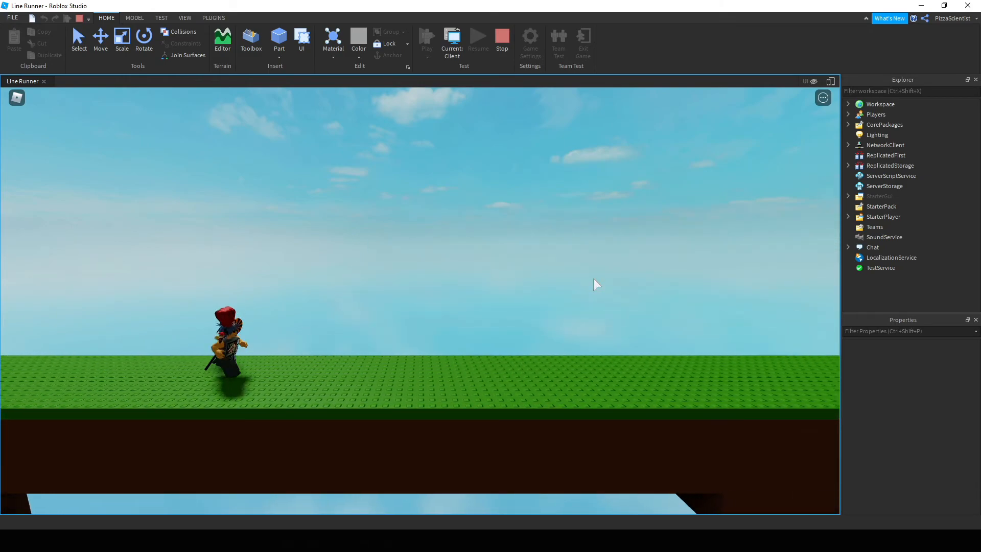
key("space")
key("space")
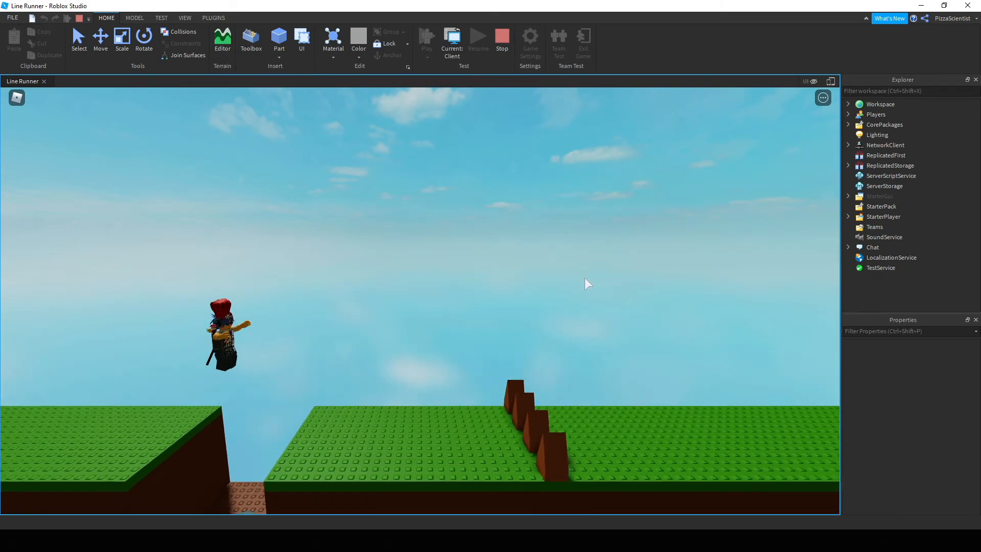
key("space")
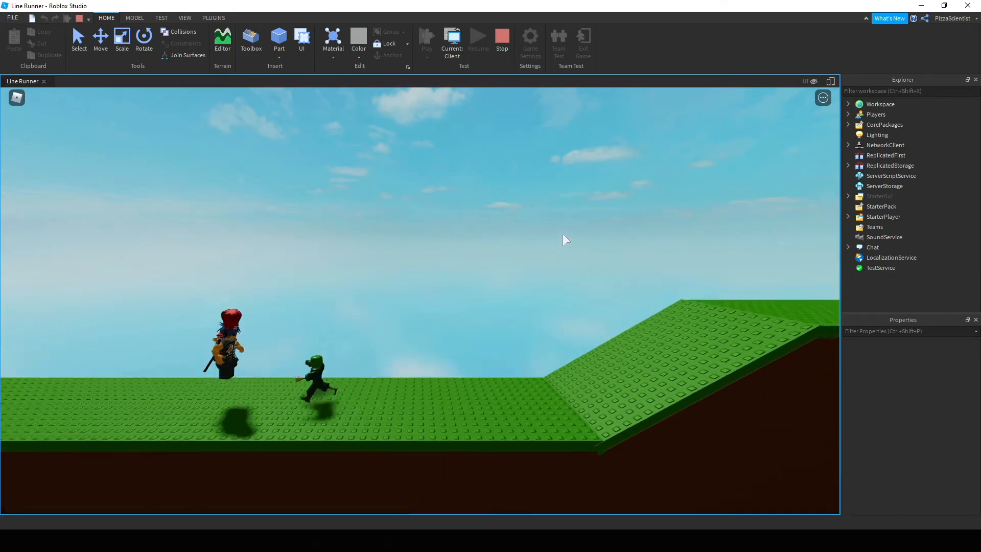
key("space")
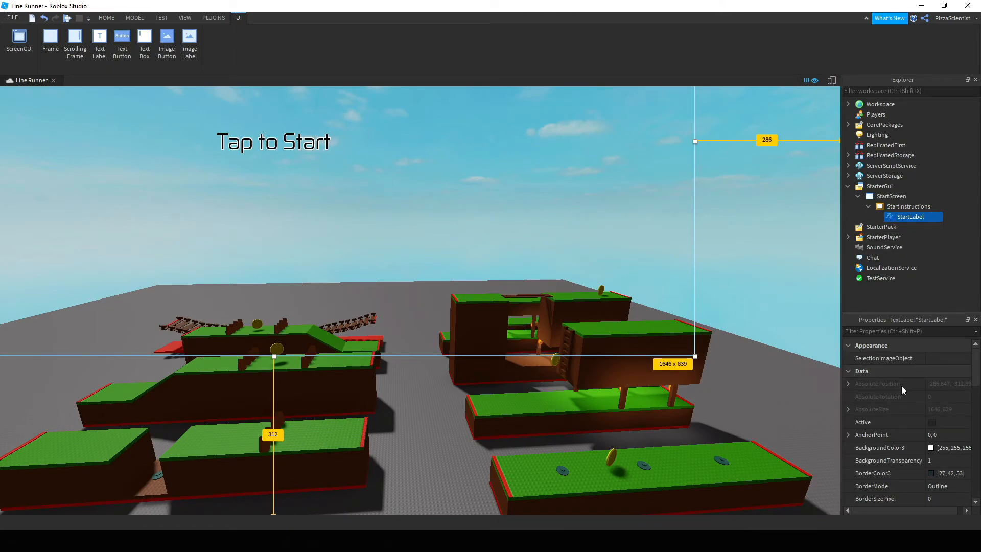
Change StartLabel's Text to 'oof' and launch a new playtest.
scroll(882, 376, "down", 11)
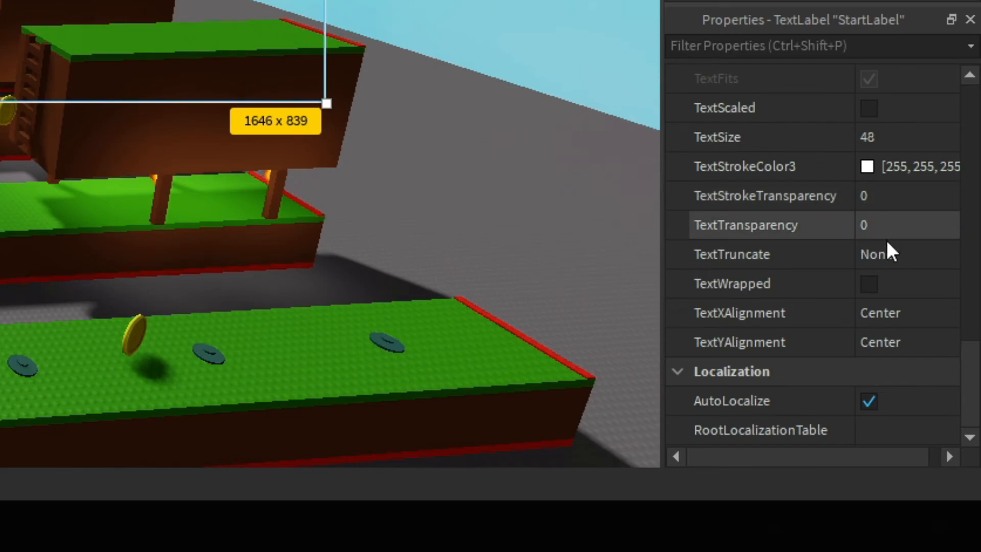
scroll(896, 238, "up", 3)
left_click(907, 168)
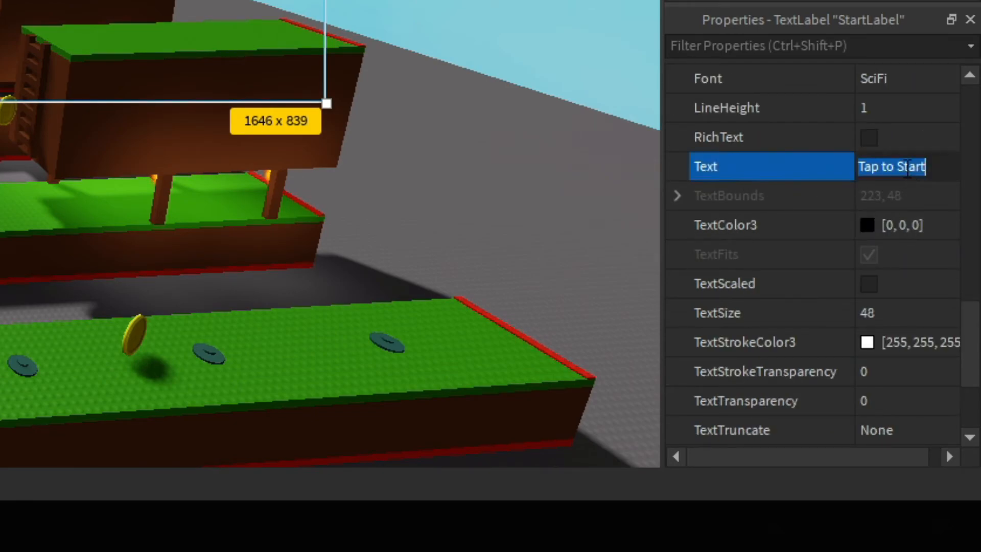
type("oof")
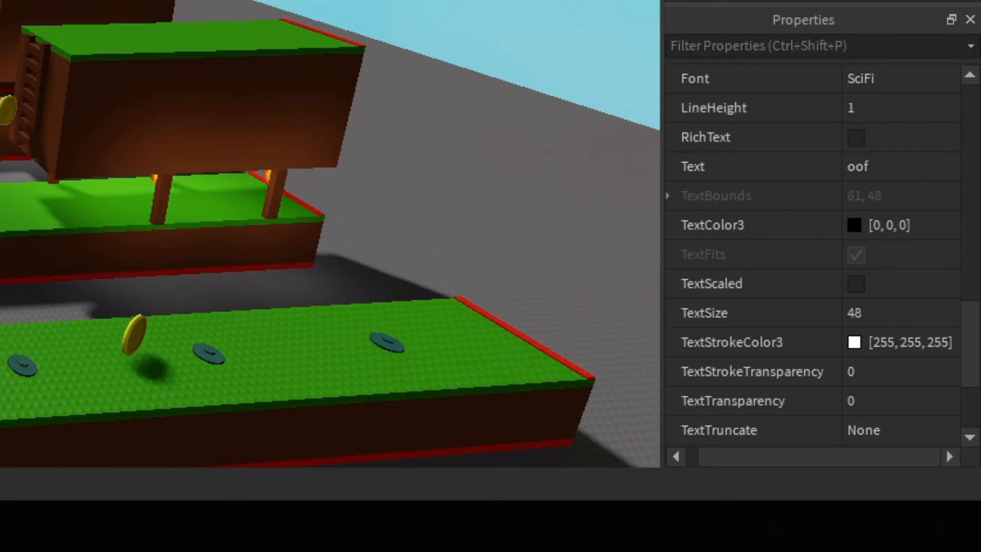
key("Return")
left_click(422, 45)
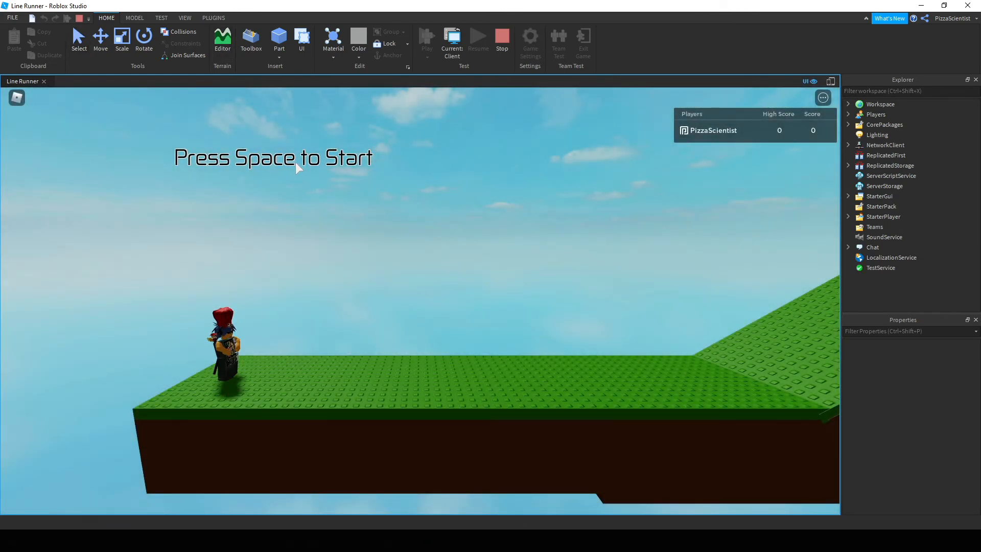
Hide the player list, start the run, and jump over the plank bridge.
key("Tab")
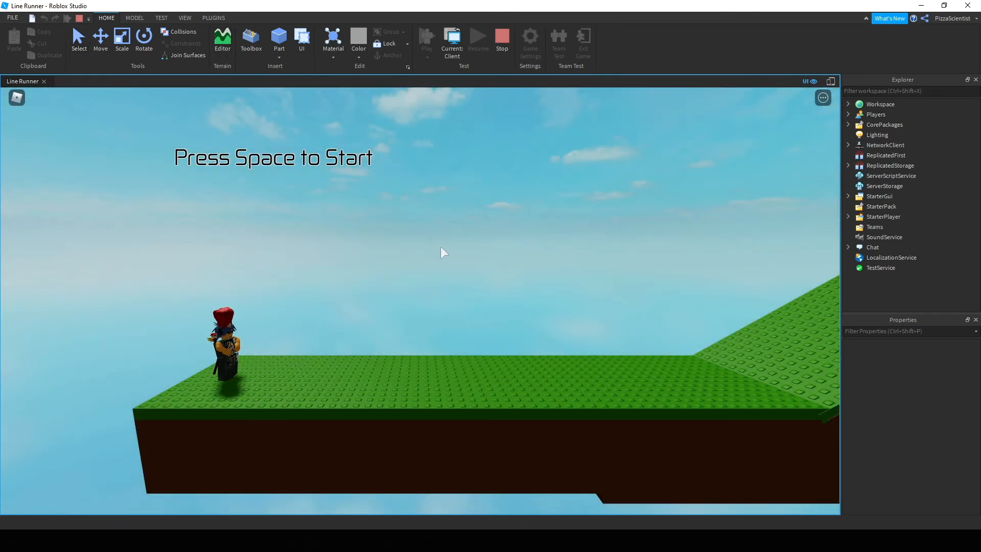
key("space")
key("space")
key("space")
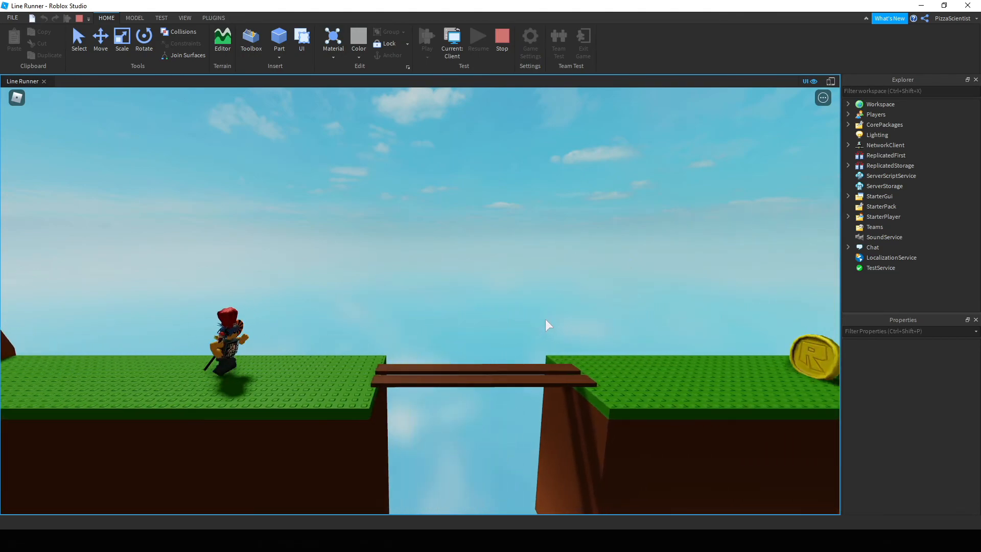
key("space")
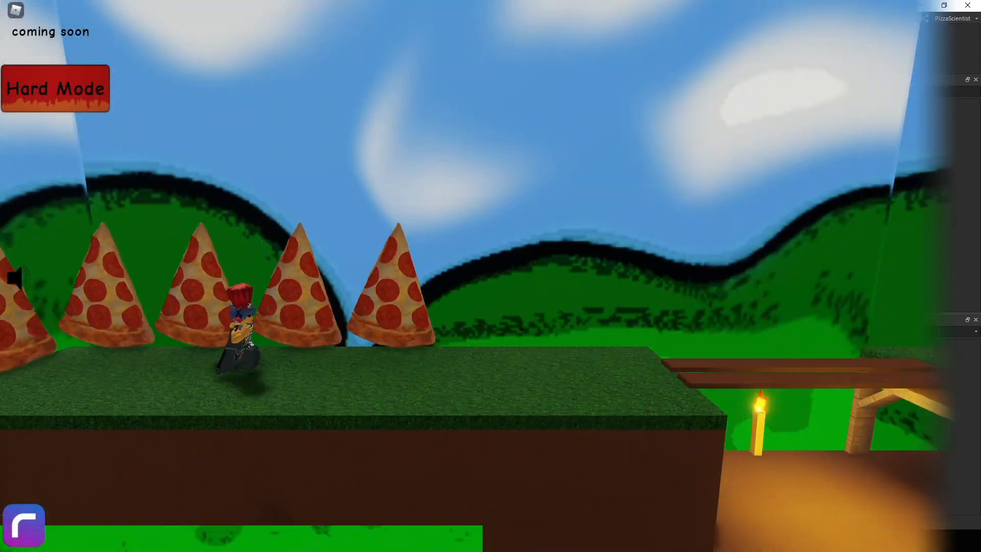
Jump the bridge and plank gap, finishing at score 657, then restart.
key("space")
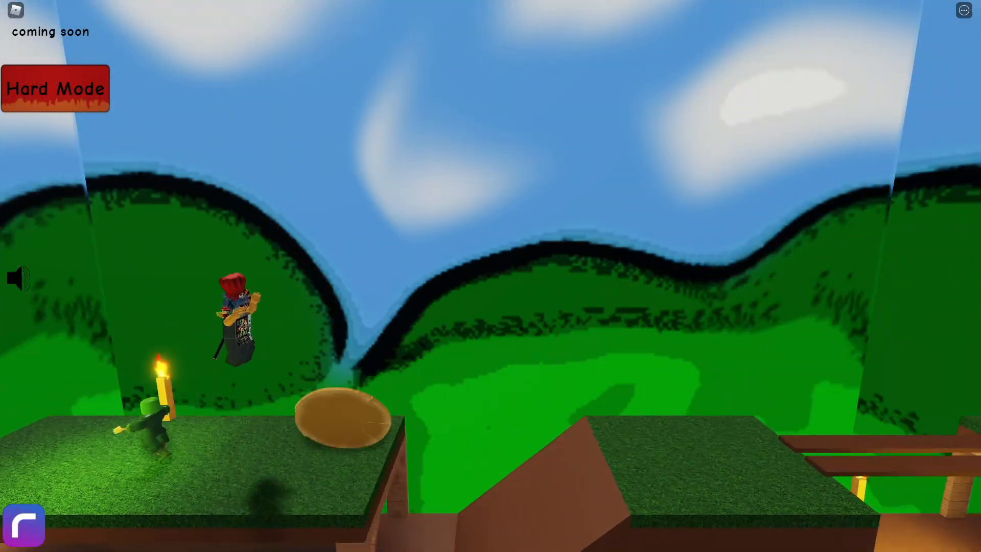
key("space")
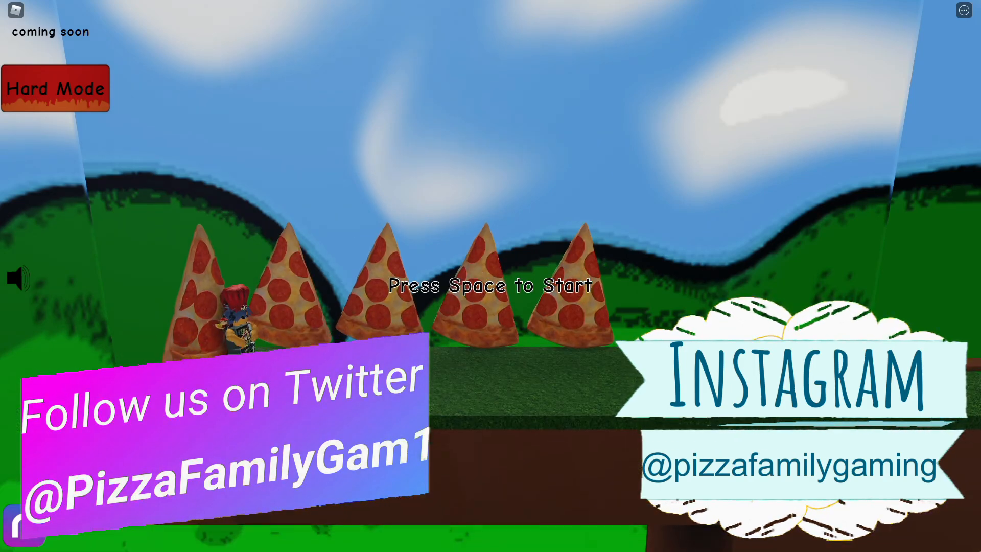
key("space")
key("space")
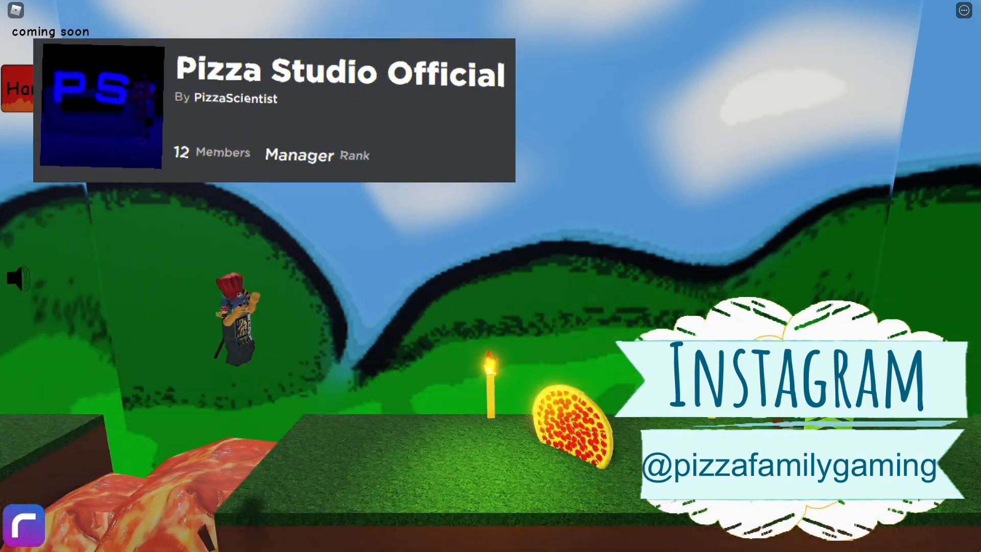